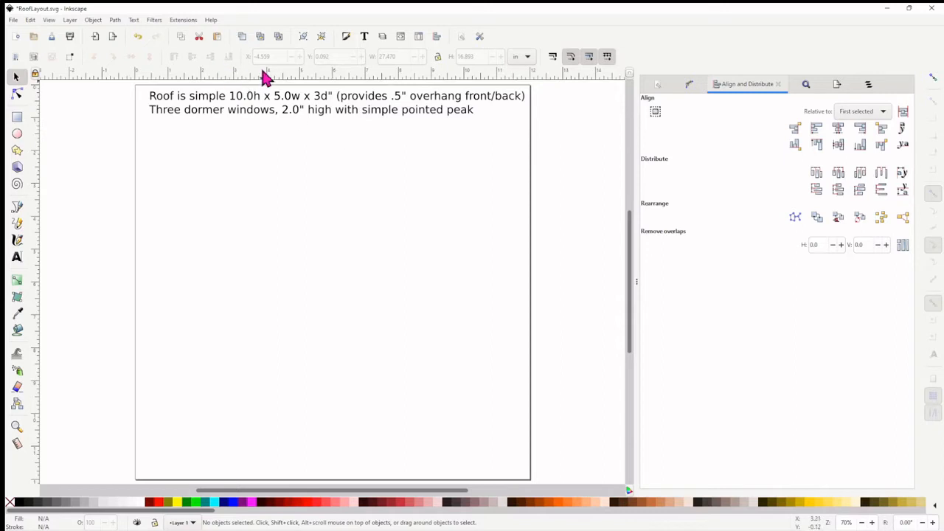
- Generate the roof pieces with the Roof Maker extension, keeping the Normal roof style and Single Peak dormer top
click(174, 22)
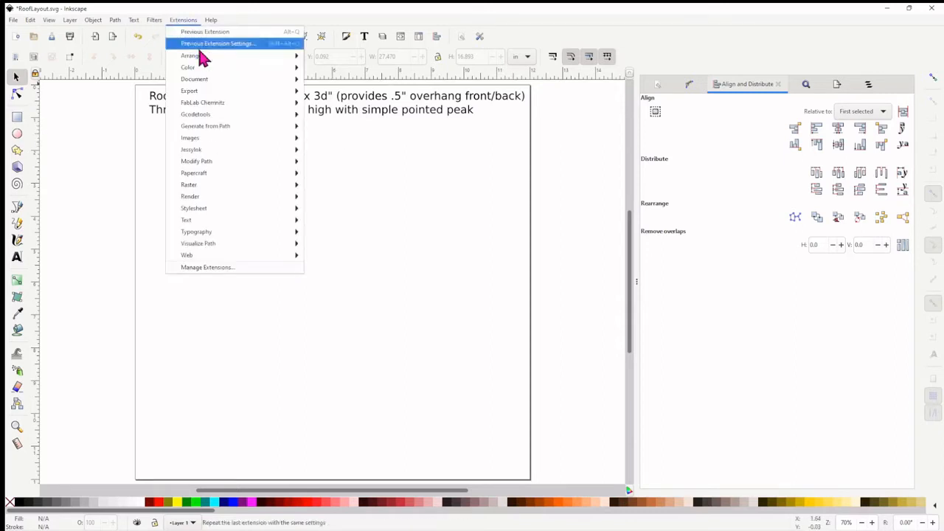
mouse_move(235, 181)
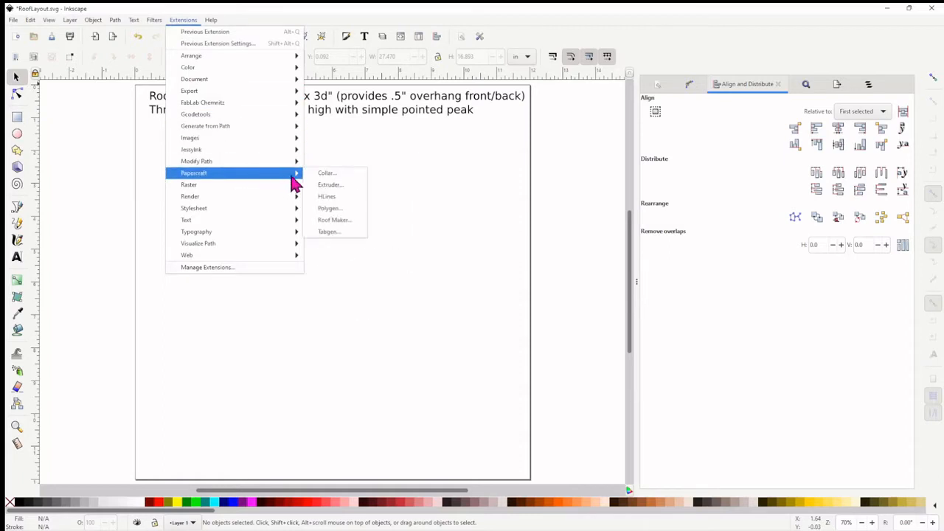
click(339, 219)
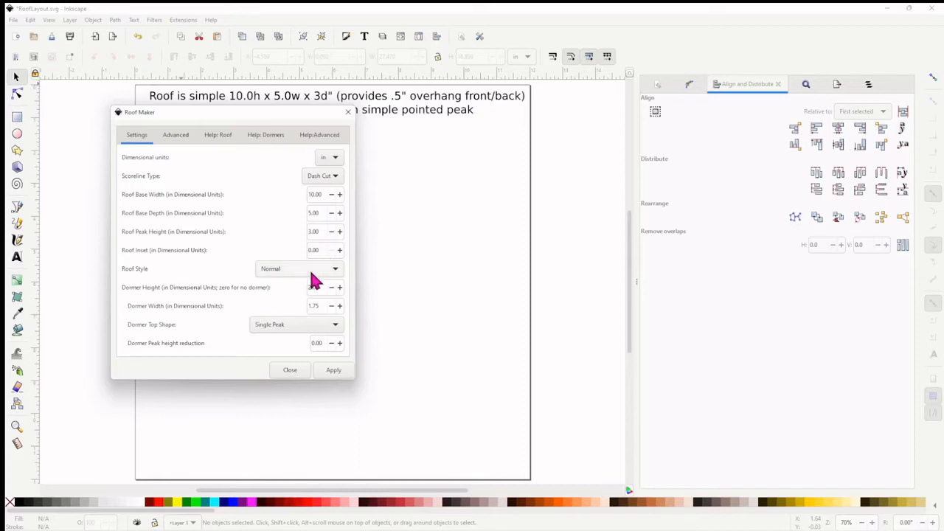
click(313, 278)
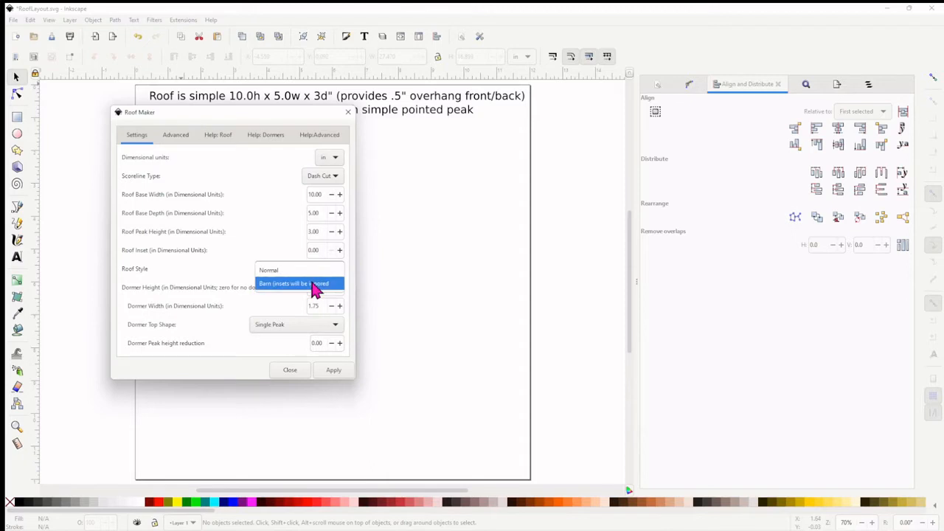
click(311, 272)
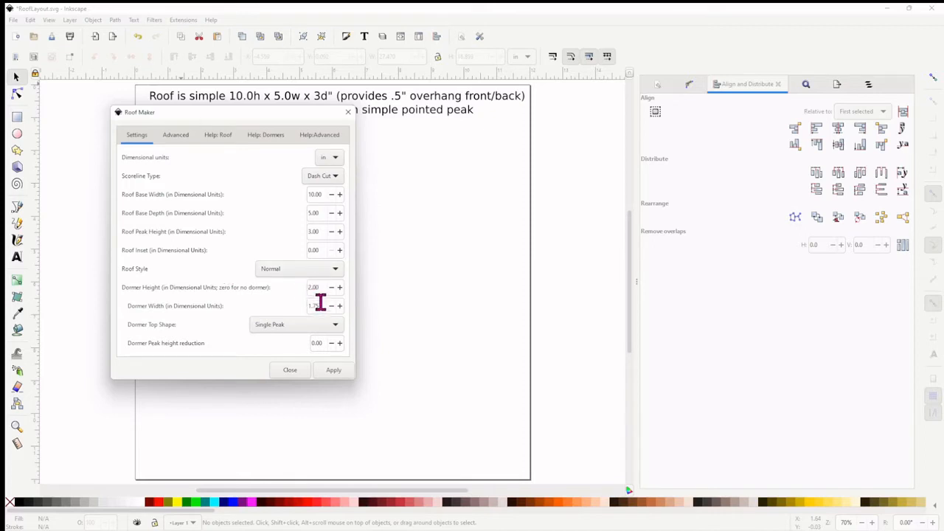
click(294, 329)
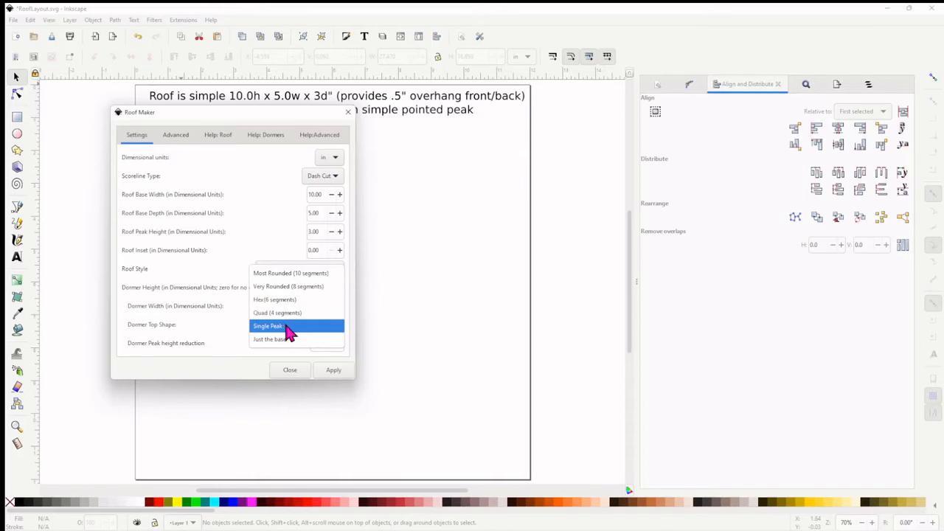
click(286, 326)
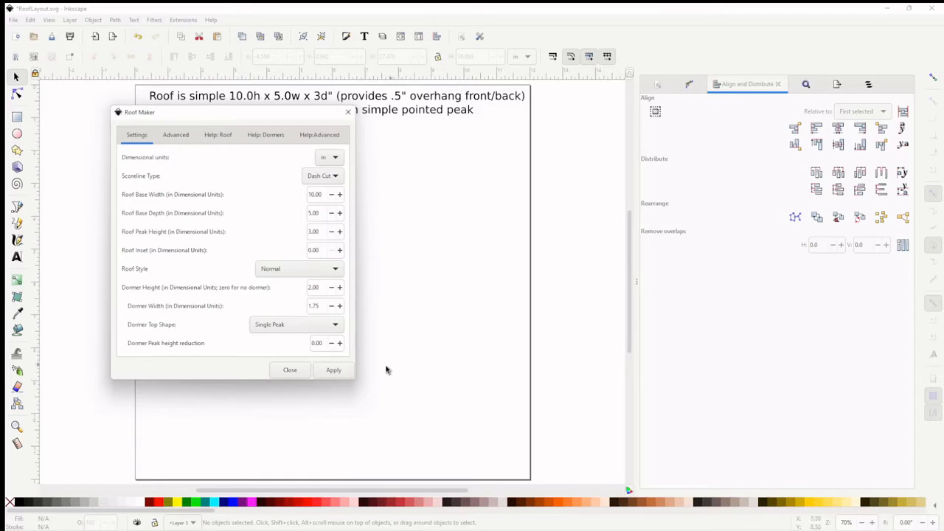
click(334, 370)
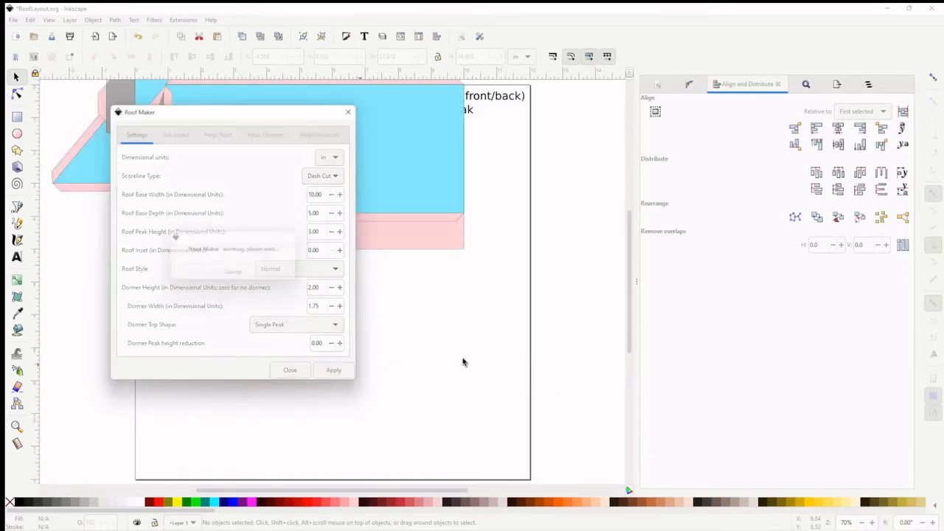
click(295, 370)
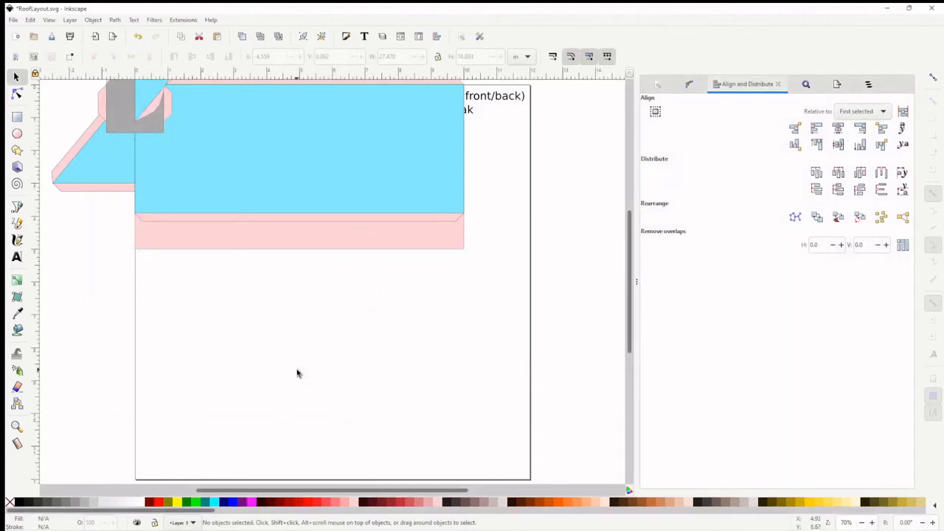
- Move the two blue rectangular roof panels and the blue dormer roof piece off the page to its right side, one below another
scroll(297, 372, up, 3)
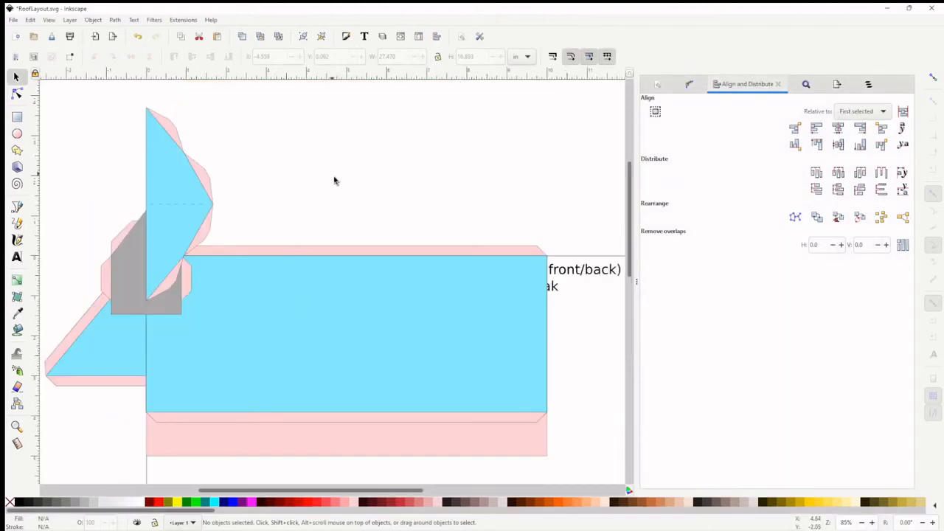
scroll(380, 194, down, 1)
scroll(381, 194, down, 4)
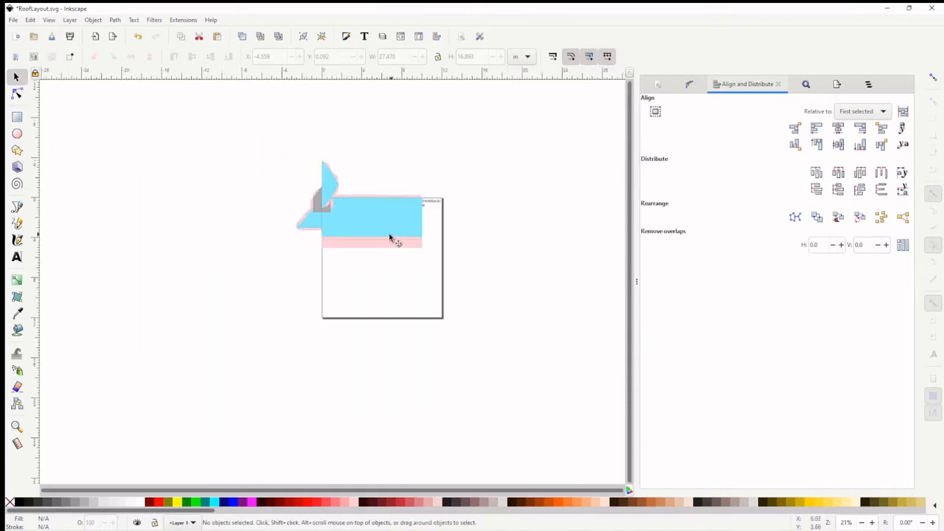
drag(368, 223, 499, 232)
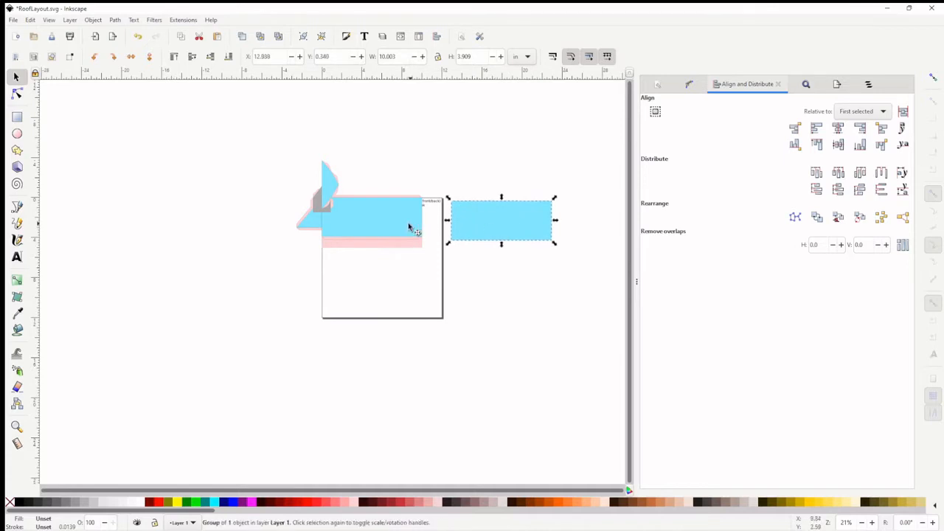
drag(365, 218, 378, 230)
drag(457, 263, 496, 269)
drag(326, 192, 462, 315)
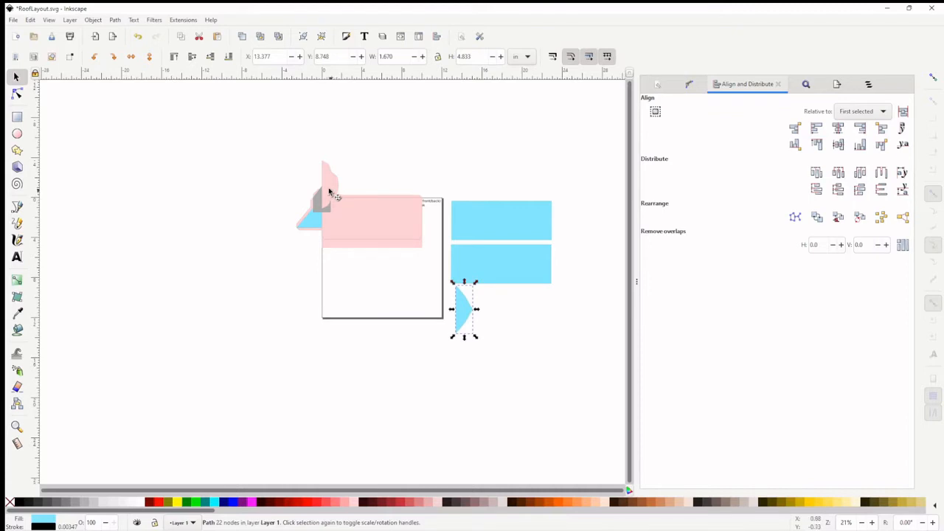
- Separate the remaining upper pieces: pink dormer roof left of the page, gray dormer cutout above, blue dormer frame and two blue triangles to the right
drag(329, 191, 301, 297)
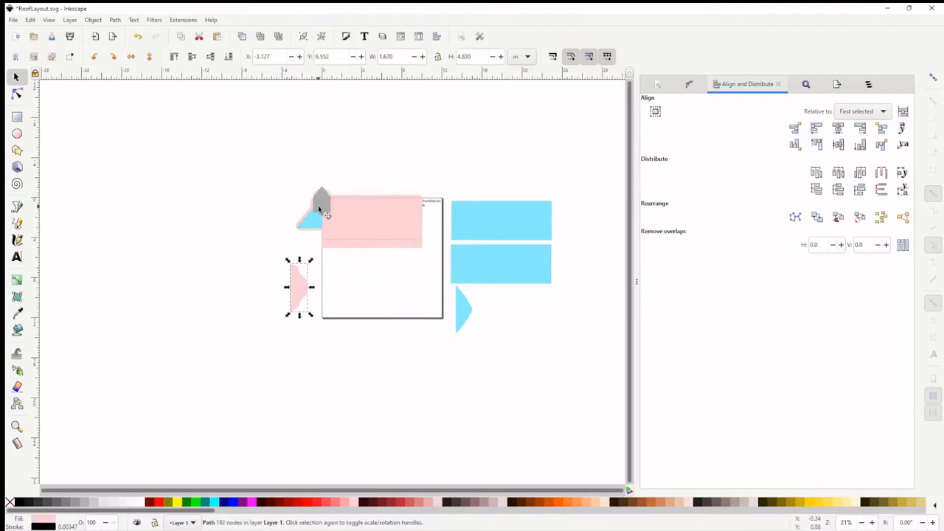
drag(320, 205, 383, 181)
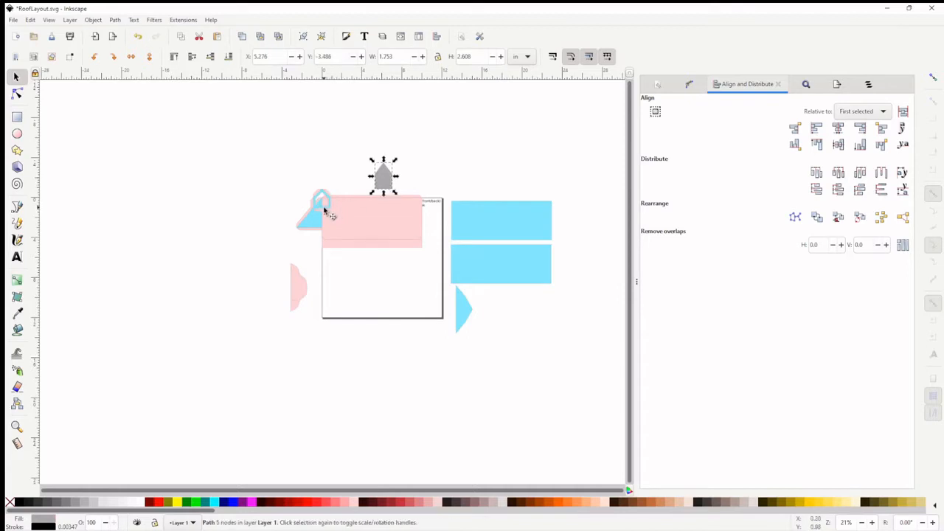
drag(320, 204, 496, 317)
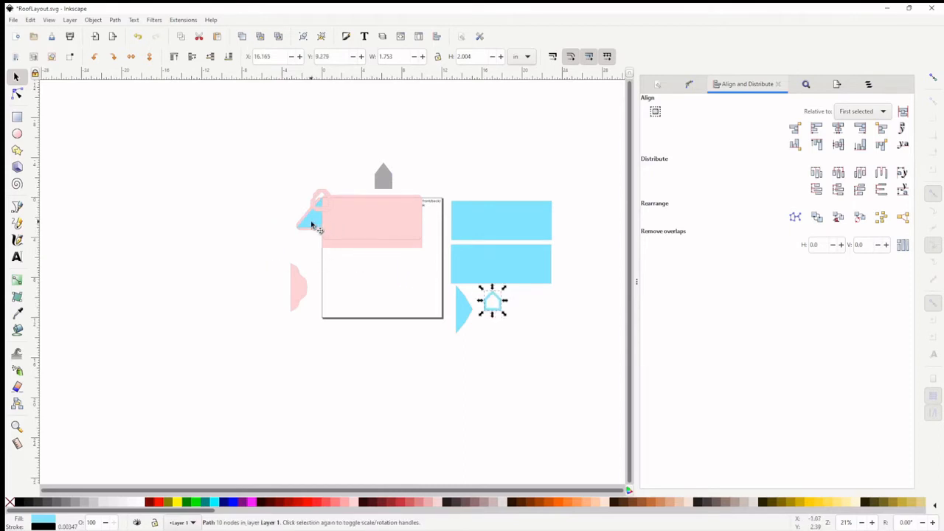
drag(315, 226, 516, 318)
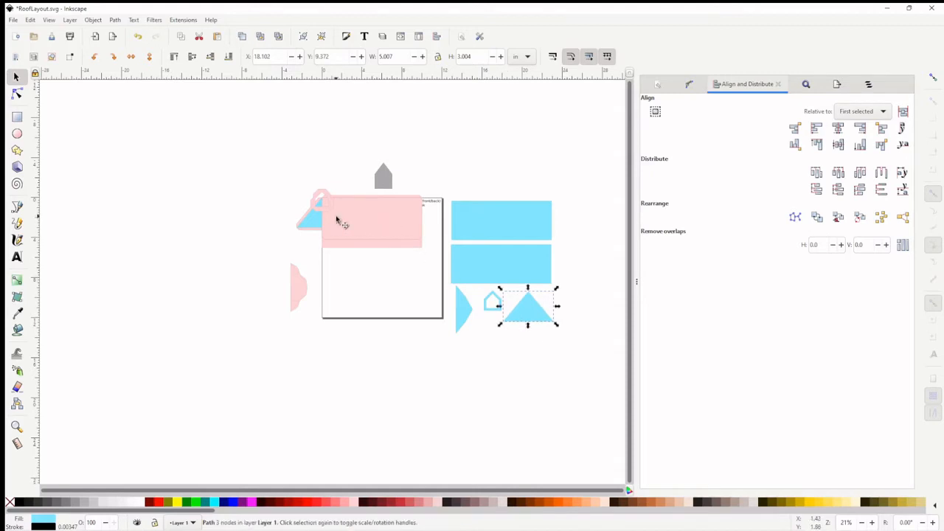
drag(324, 225, 483, 345)
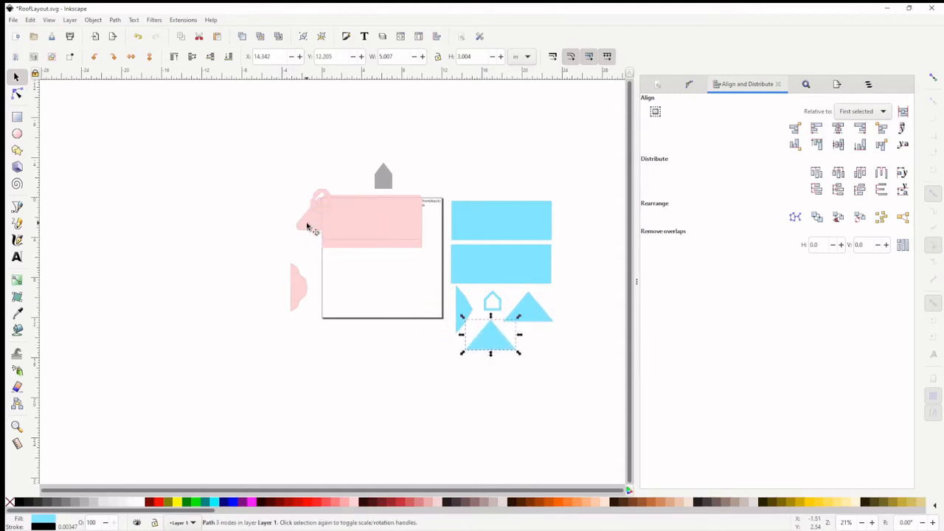
- Place the two pink triangular roof ends and the pink dormer frame separately to the left of the page
drag(307, 224, 239, 207)
key(ctrl+d)
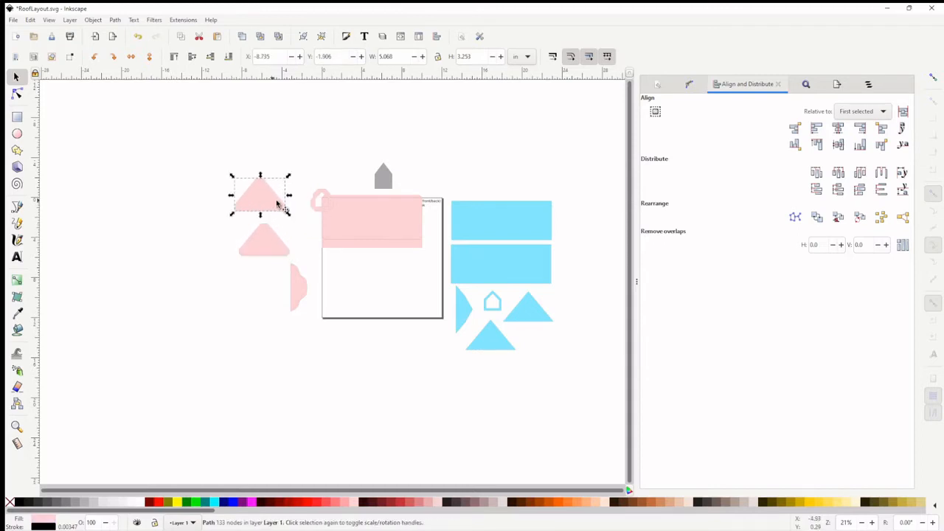
drag(313, 207, 290, 230)
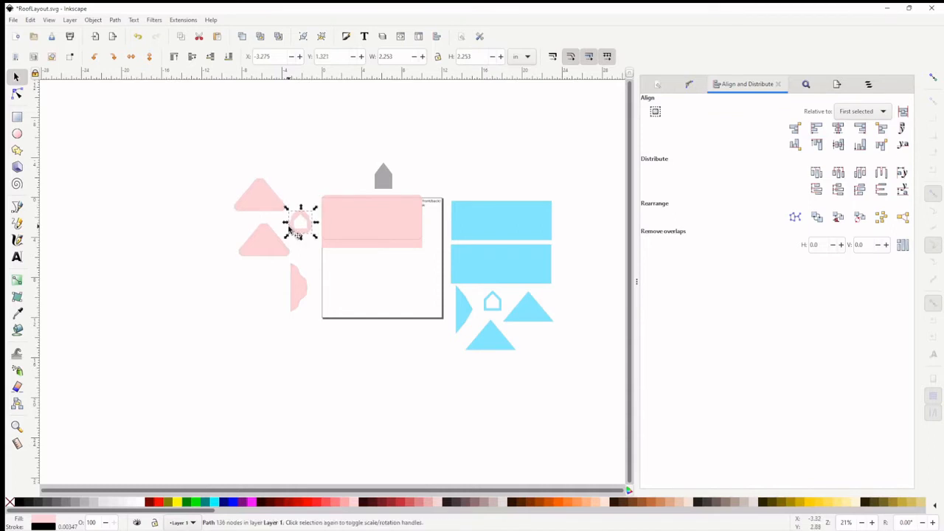
- Rotate the pink dormer roof piece 90° counter-clockwise and position it below the pink triangles
click(297, 288)
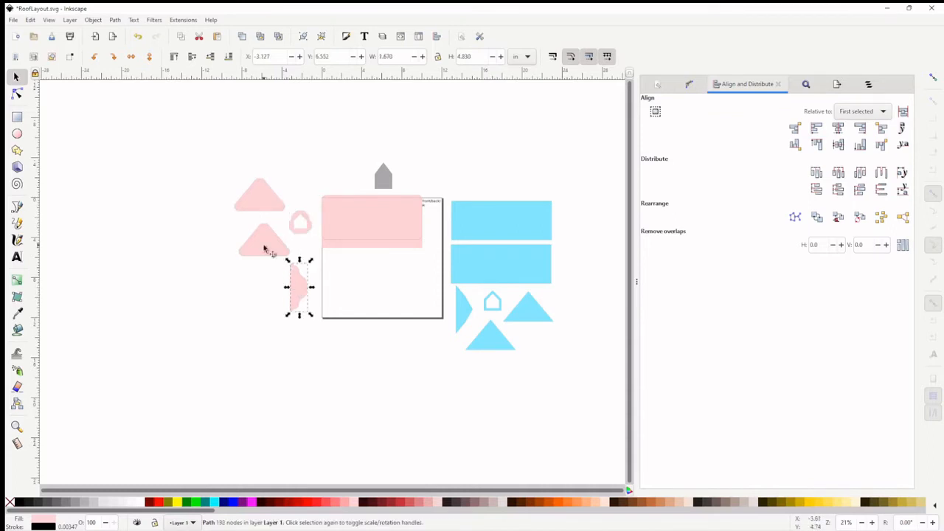
click(94, 57)
drag(304, 294, 287, 283)
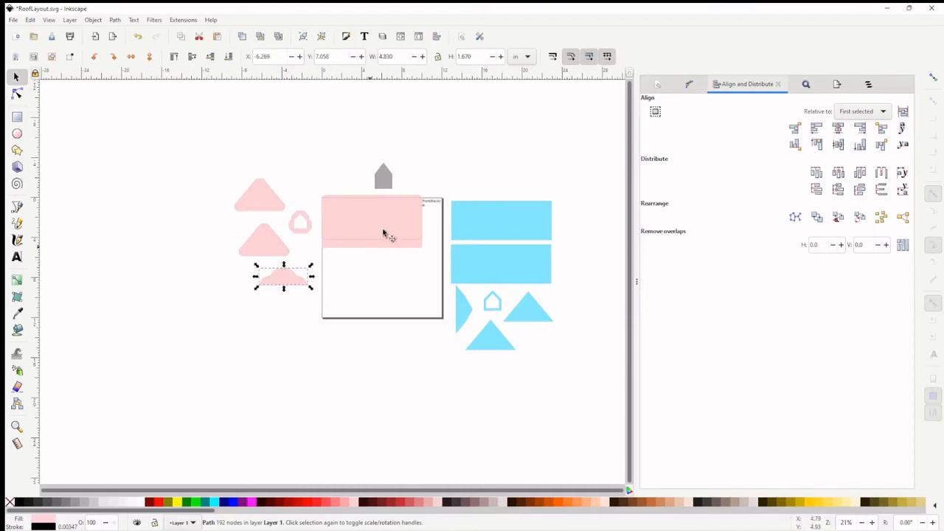
- Spread the three stacked pink rectangular pieces vertically, with the open base frame uppermost and the double-tabbed panel below the page
drag(381, 221, 388, 290)
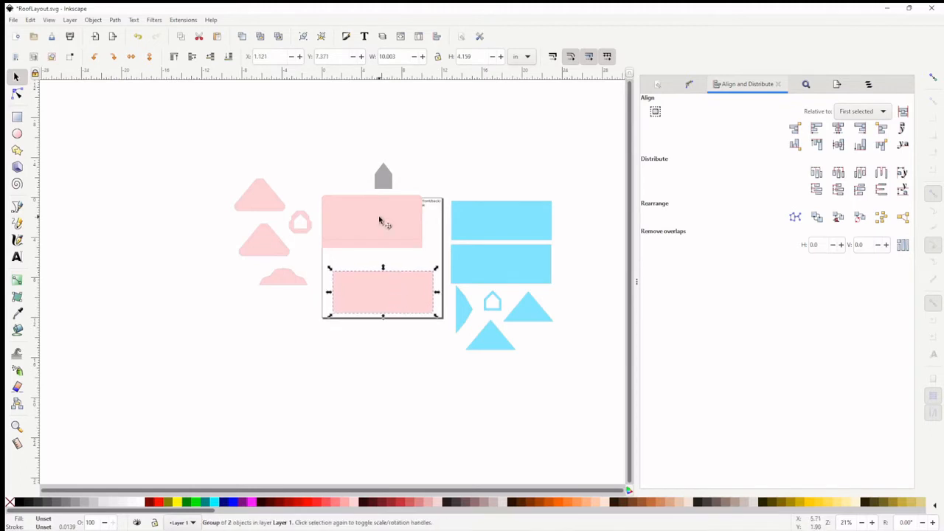
drag(381, 219, 394, 353)
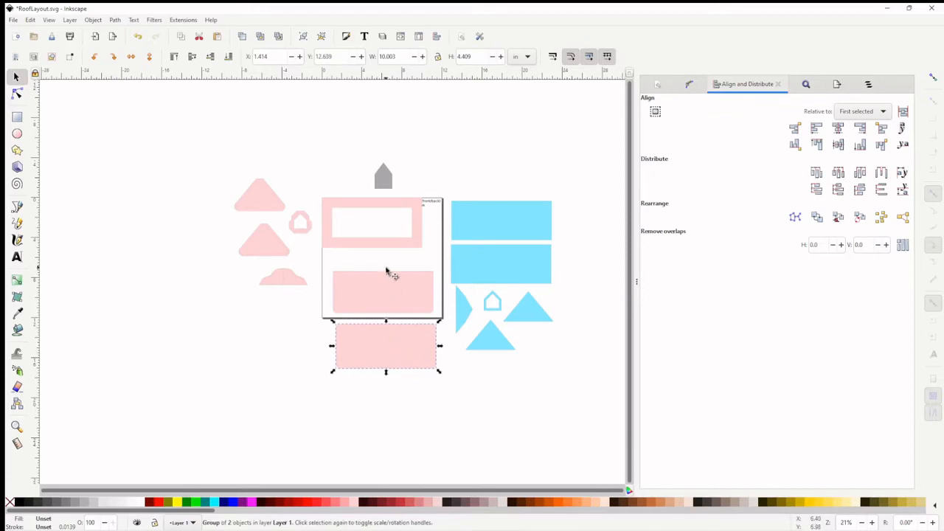
drag(388, 247, 398, 267)
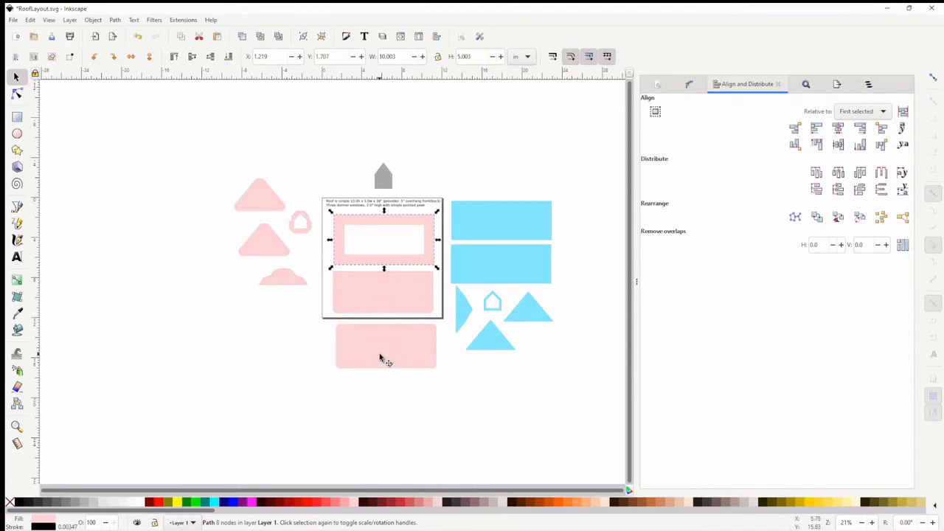
- Duplicate the gray dormer cutout to form a row of three above the page, and set one more copy aside to the left
click(385, 174)
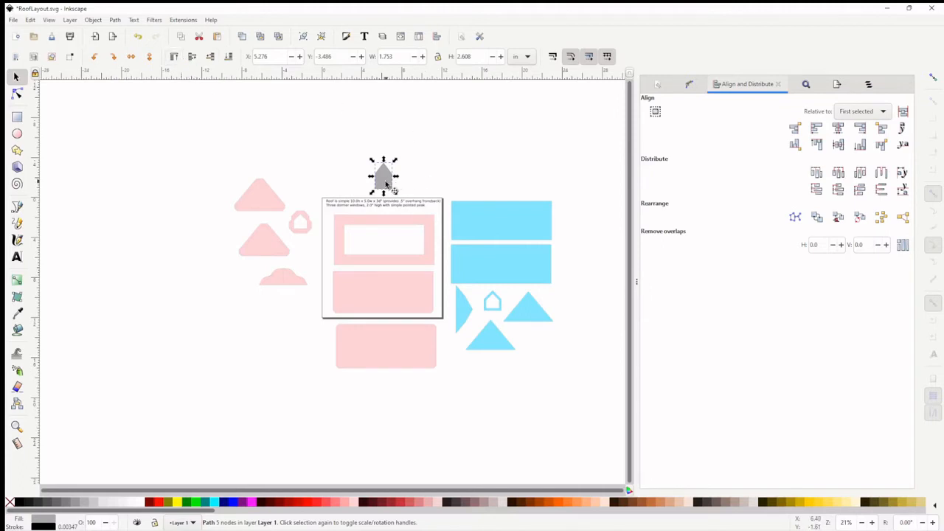
key(ctrl)
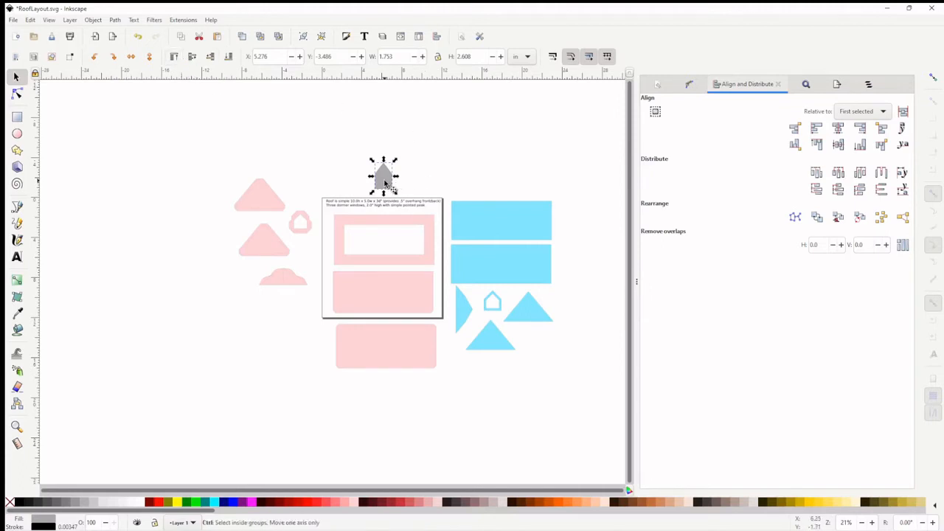
drag(384, 182, 292, 165)
key(ctrl)
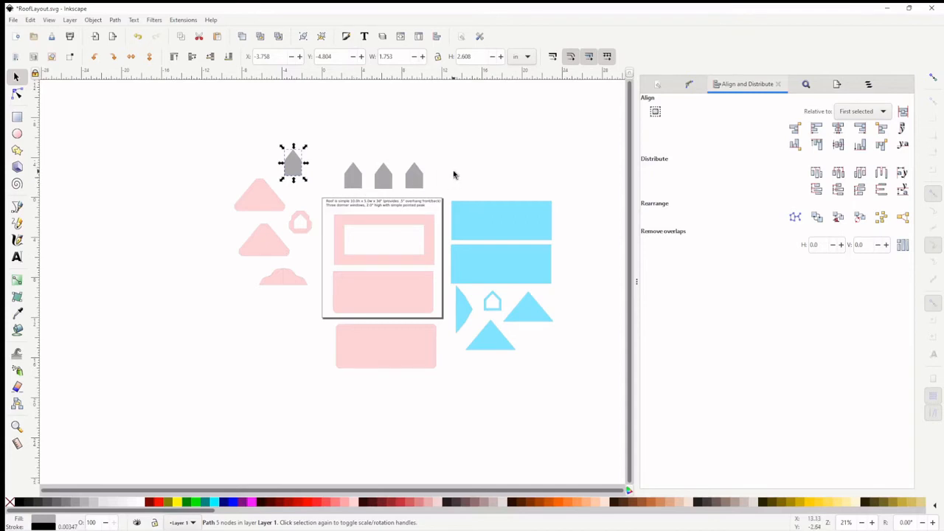
- Inspect the tabs on the two solid pink roof panels and shift the double-tabbed panel roughly into line beneath the other
click(400, 299)
key(3)
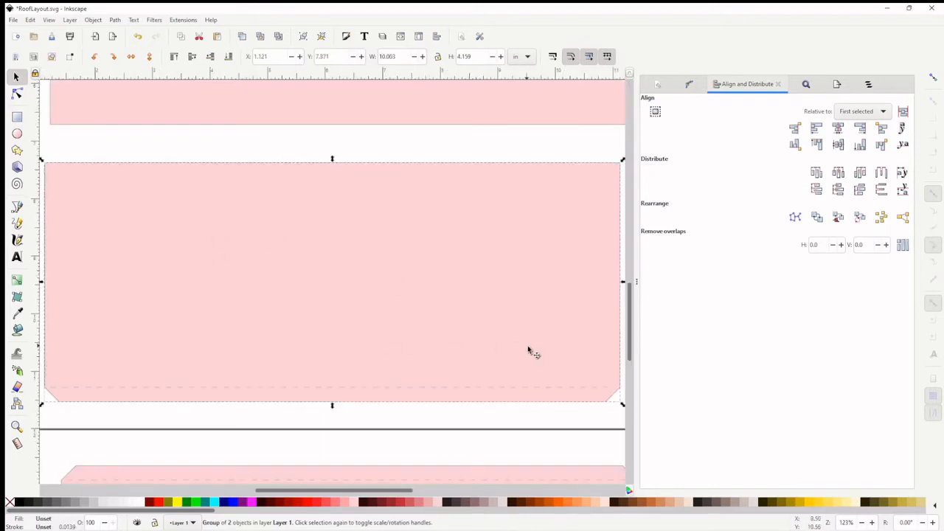
scroll(457, 308, down, 7)
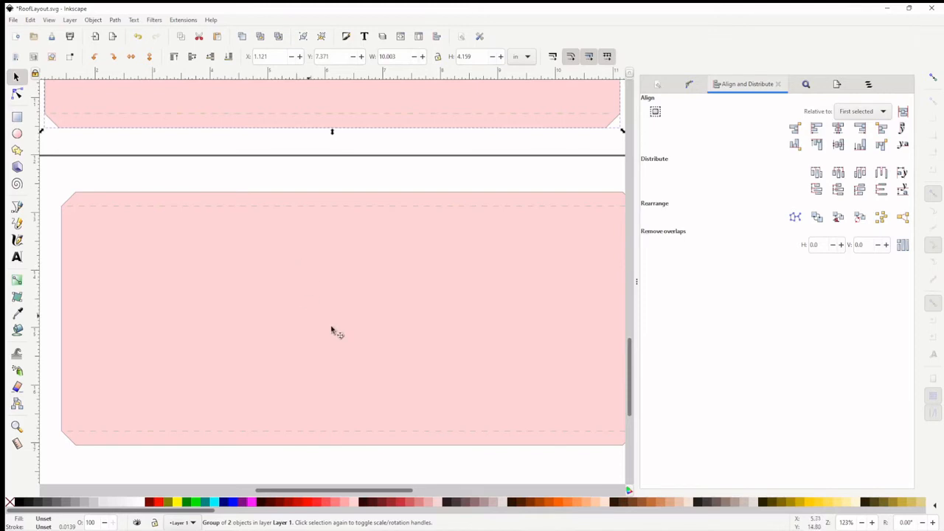
click(312, 311)
drag(398, 310, 378, 301)
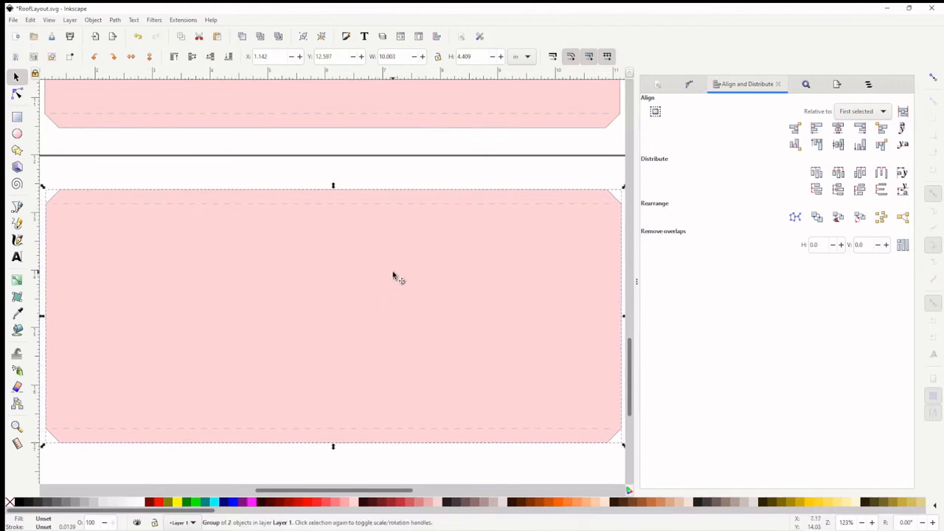
key(4)
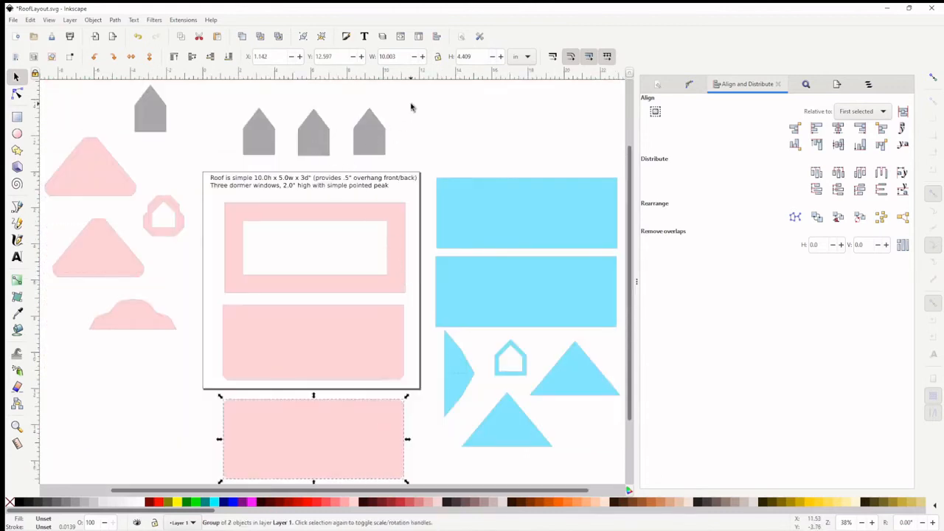
- Move the row of three gray dormer cutouts beside the double-tabbed pink panel below the page
drag(411, 108, 238, 165)
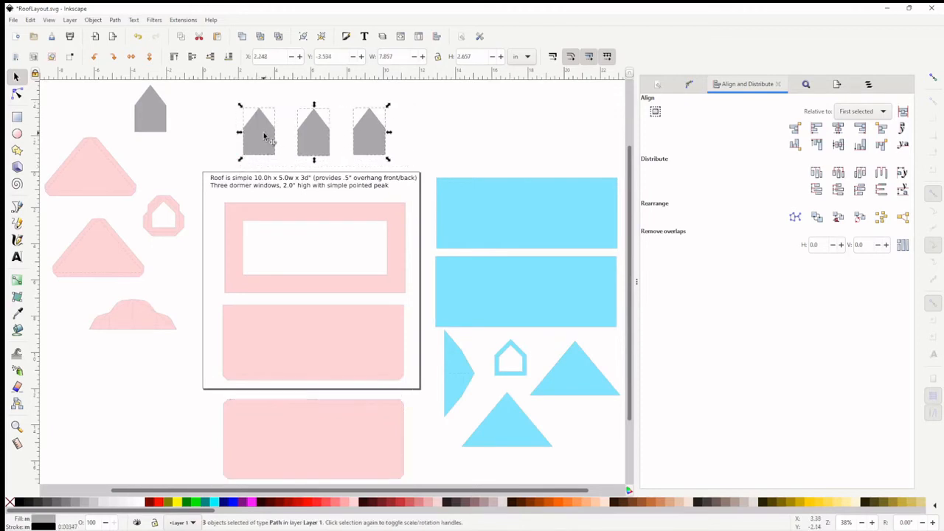
drag(264, 135, 94, 442)
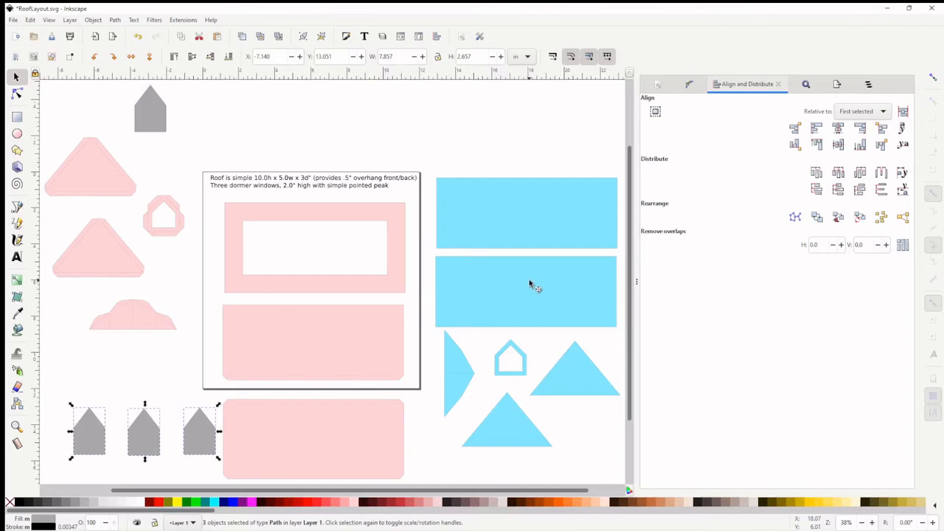
- Enable snapping and place the lower blue roof panel onto the double-tabbed pink panel, fitted exactly between its two tabs
drag(530, 282, 339, 428)
click(932, 78)
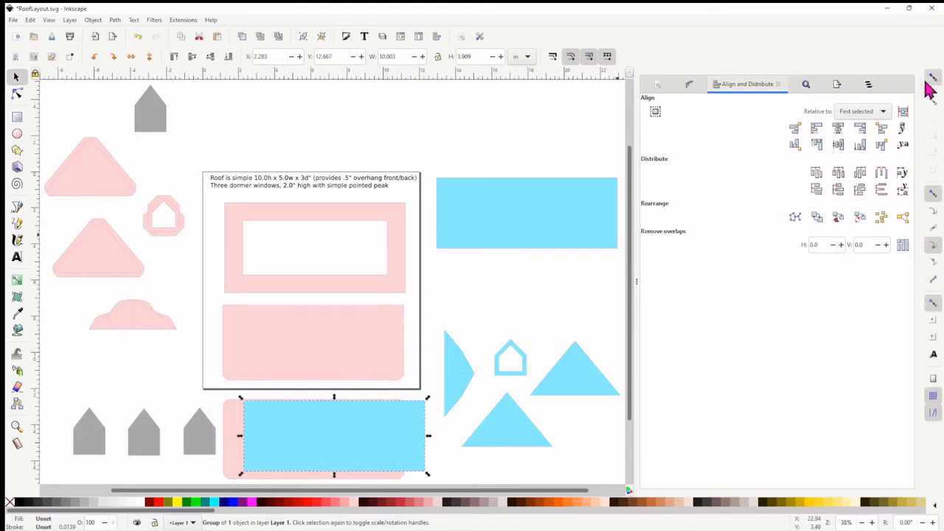
drag(252, 408, 232, 421)
ctrl+scroll(302, 405, up, 3)
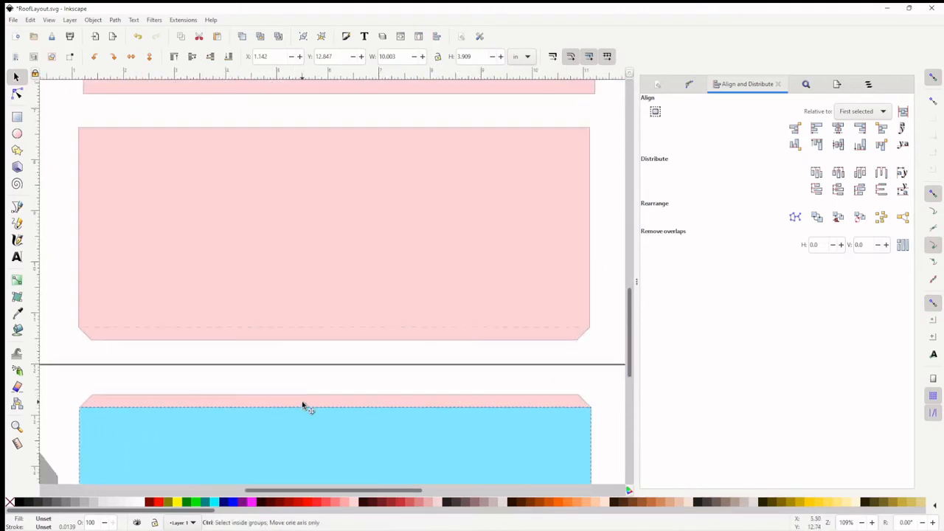
ctrl+scroll(303, 406, down, 1)
scroll(305, 409, down, 5)
scroll(309, 408, up, 1)
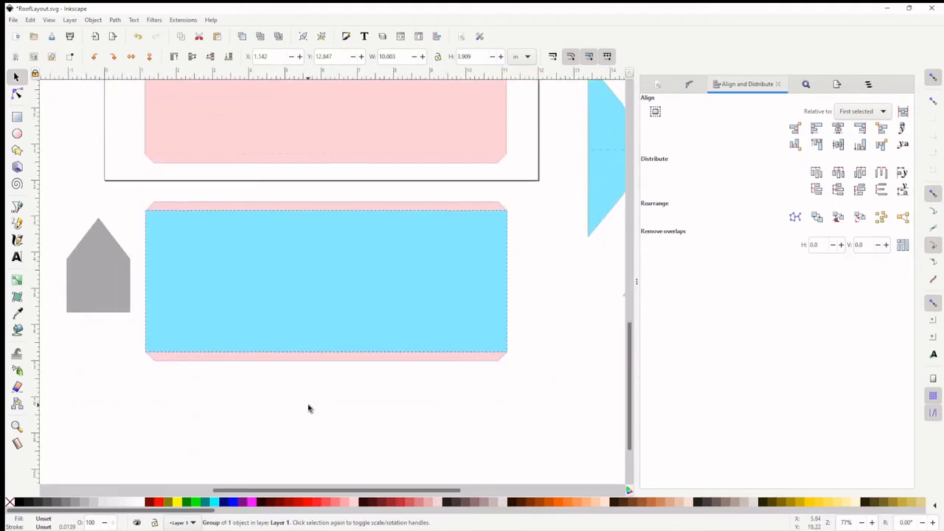
drag(308, 407, 449, 410)
click(411, 432)
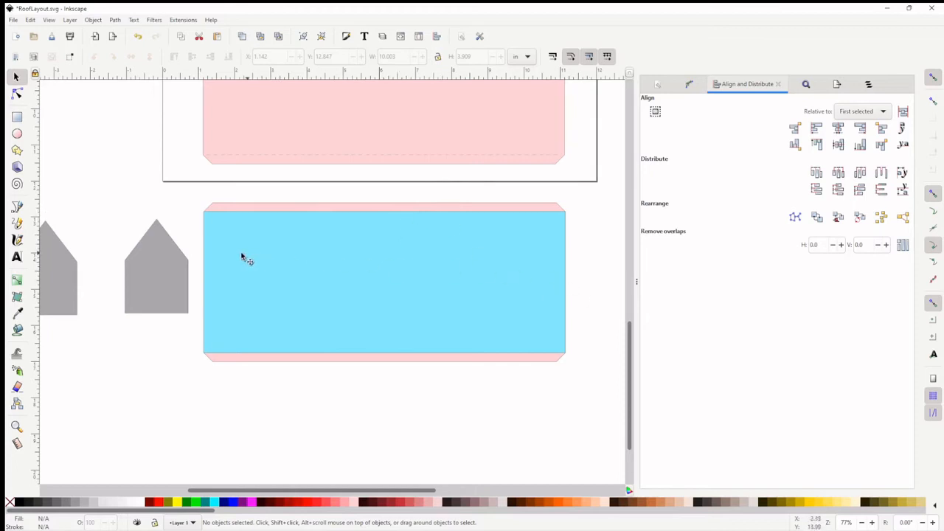
- Move the row of three gray dormer cutouts onto the blue panel below the page
drag(325, 495, 310, 495)
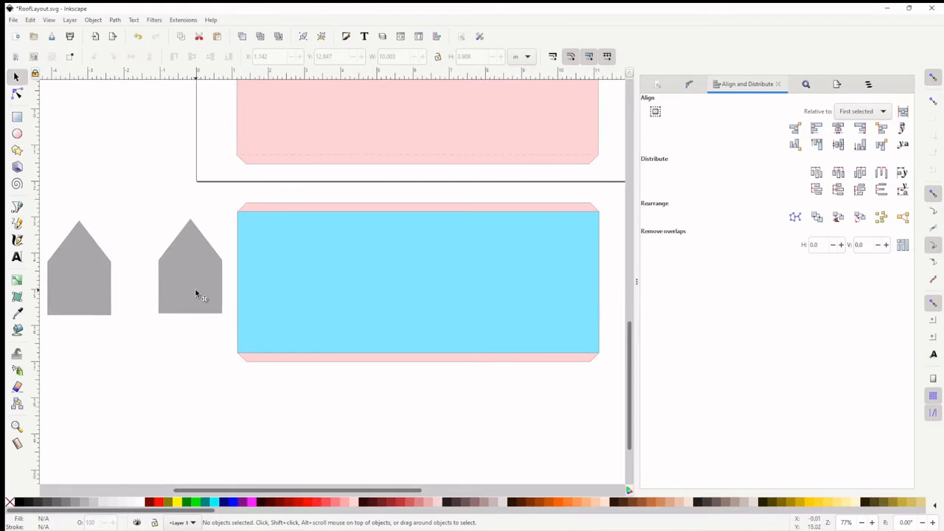
scroll(247, 420, down, 2)
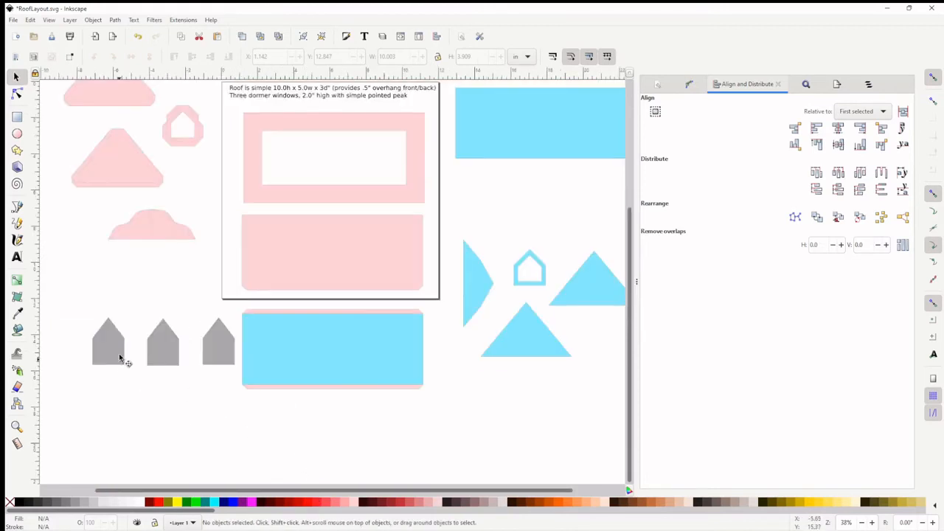
click(119, 353)
shift+click(168, 348)
shift+click(213, 337)
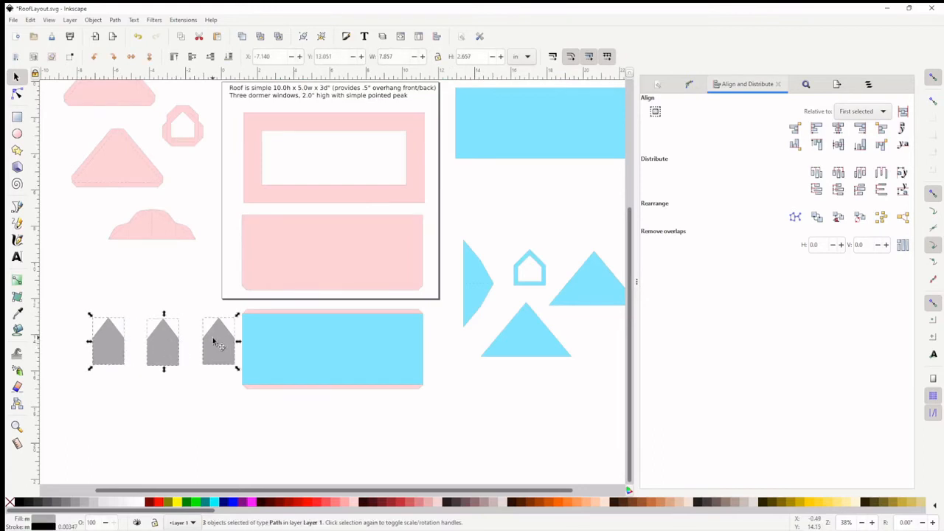
drag(212, 337, 386, 351)
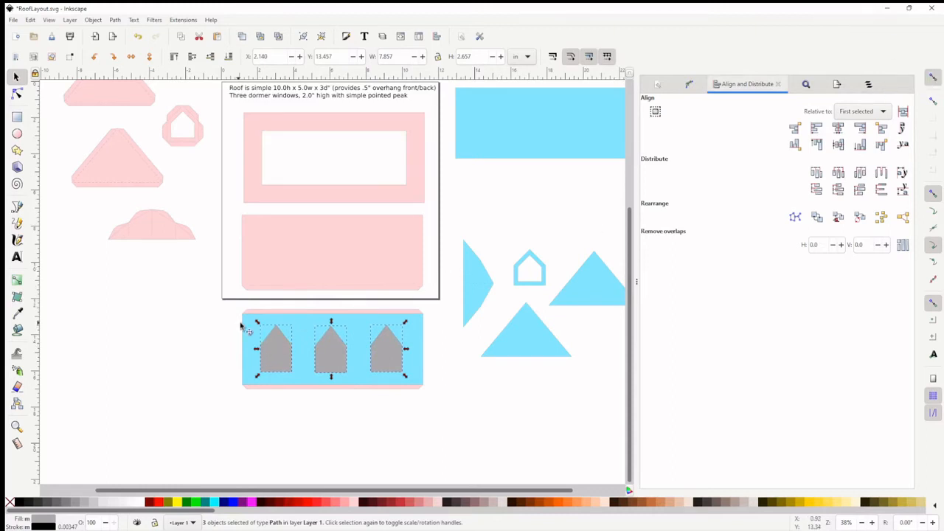
- Draw a vertical guide line with the Pen tool along each short end of the blue panel below the page
key(b)
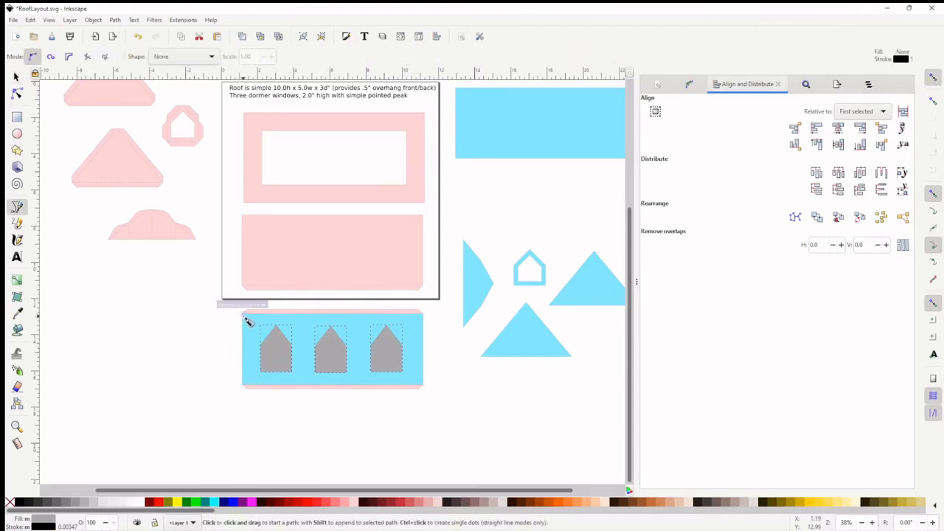
click(243, 313)
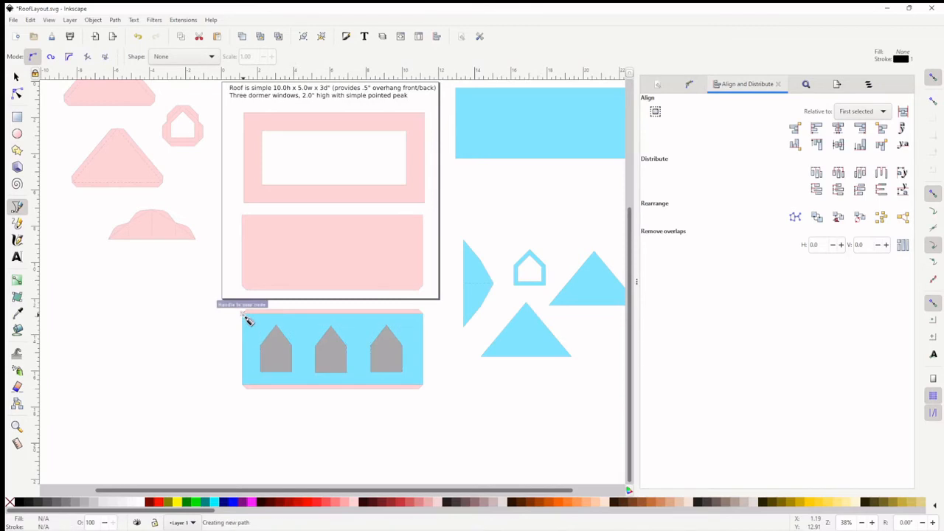
double_click(243, 385)
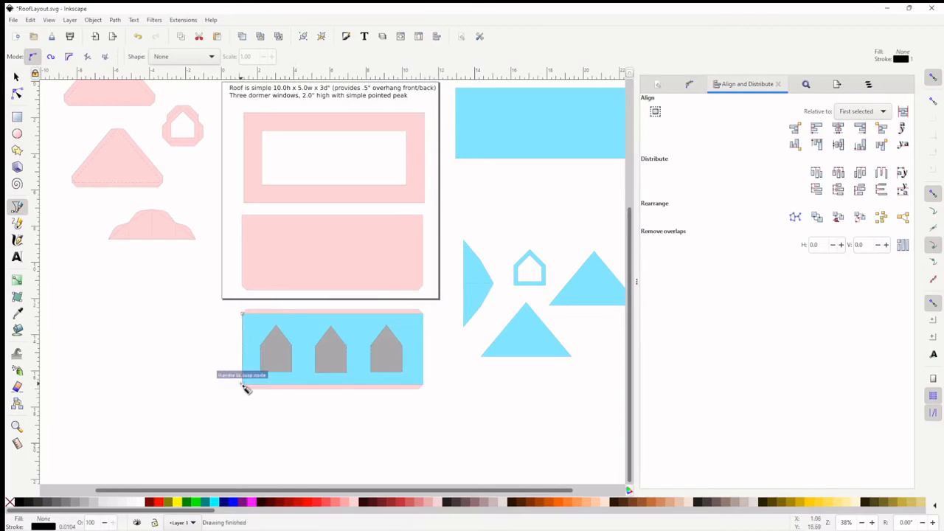
click(424, 315)
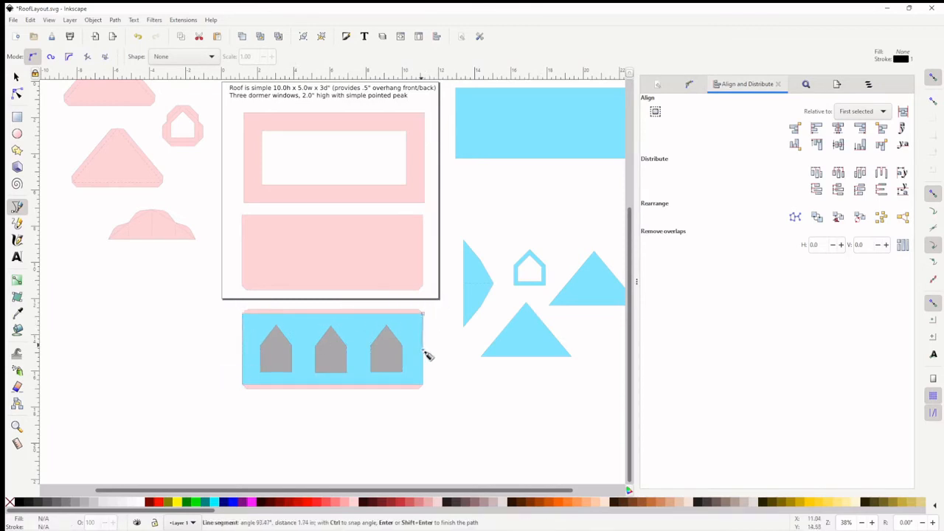
double_click(425, 385)
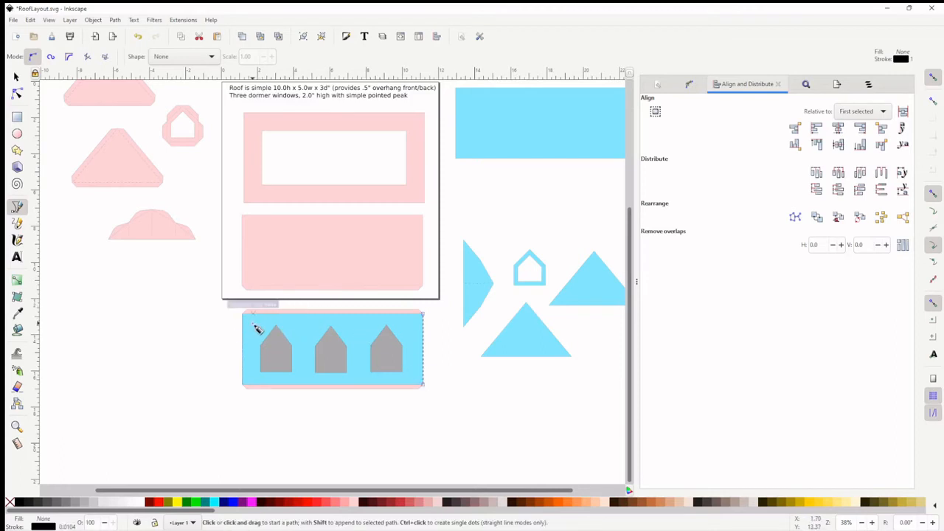
- Distribute the three dormer cutouts between the two end lines with equal horizontal gaps
click(16, 77)
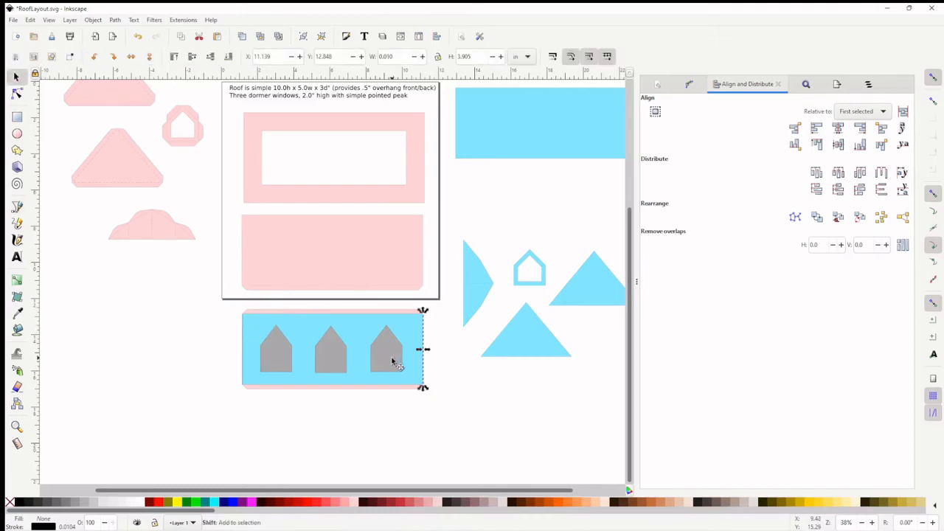
shift+click(390, 361)
shift+click(326, 361)
shift+click(264, 361)
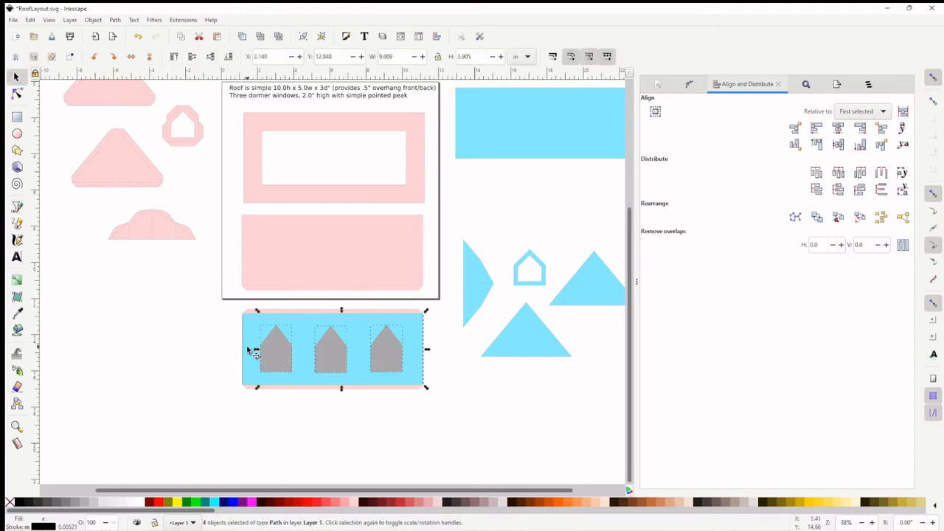
shift+click(244, 350)
click(880, 174)
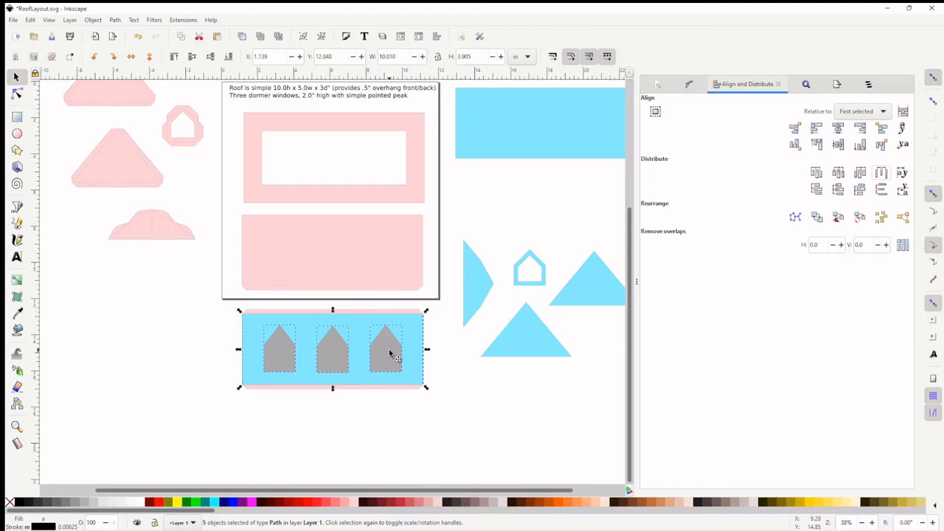
click(497, 385)
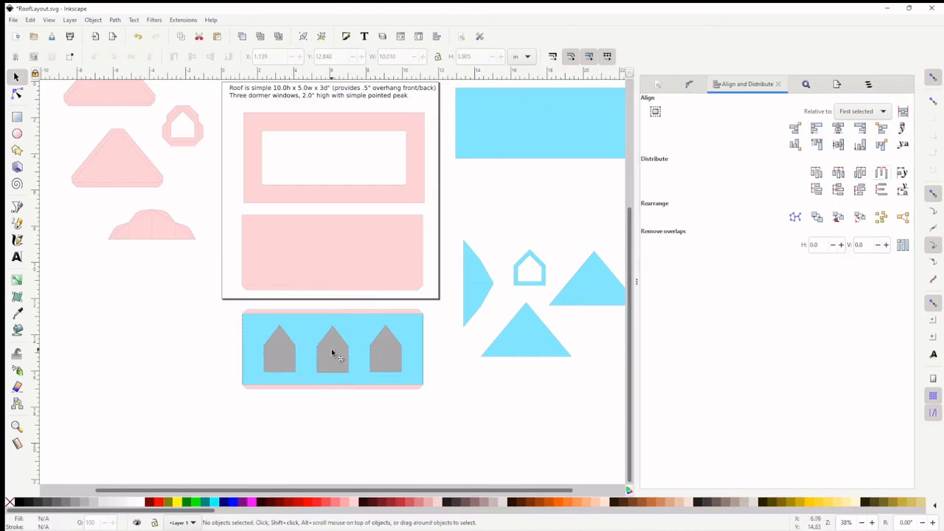
- Align the top edges of the three dormer cutouts and combine them into one path
click(390, 348)
shift+click(335, 353)
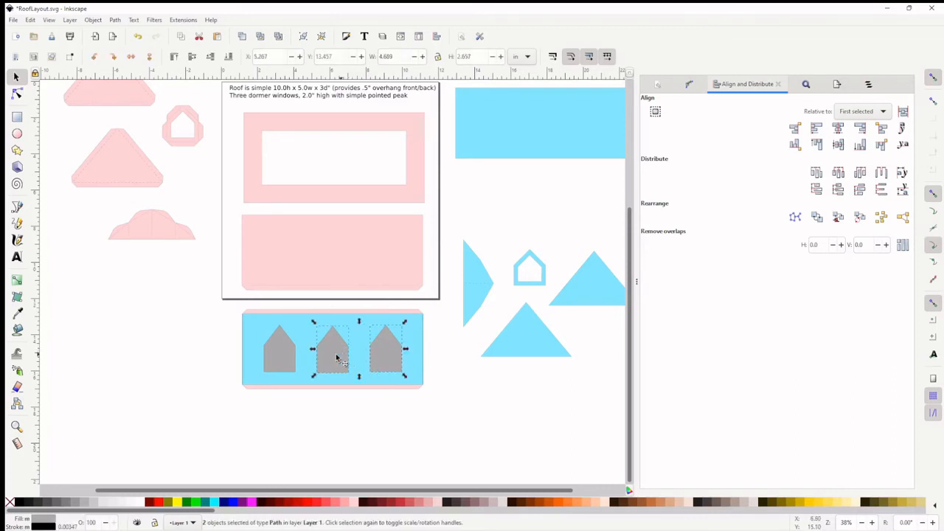
shift+click(283, 352)
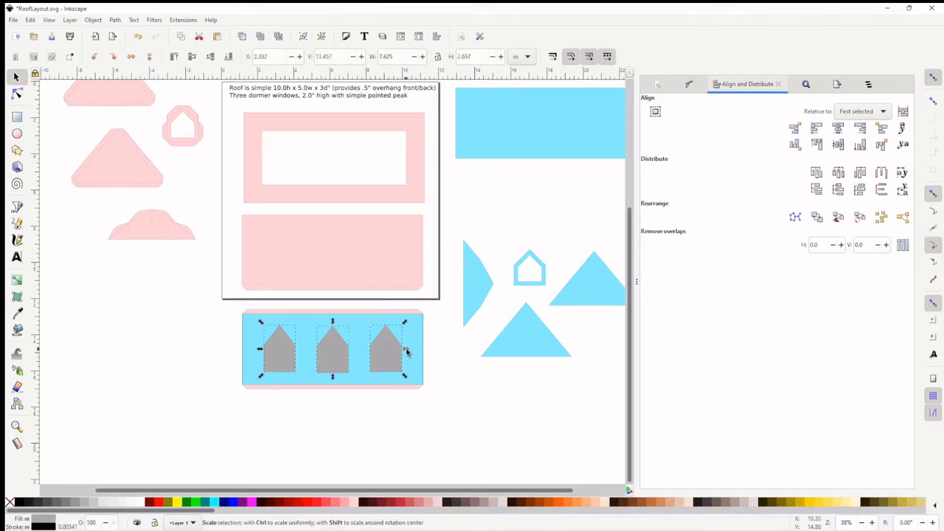
click(817, 147)
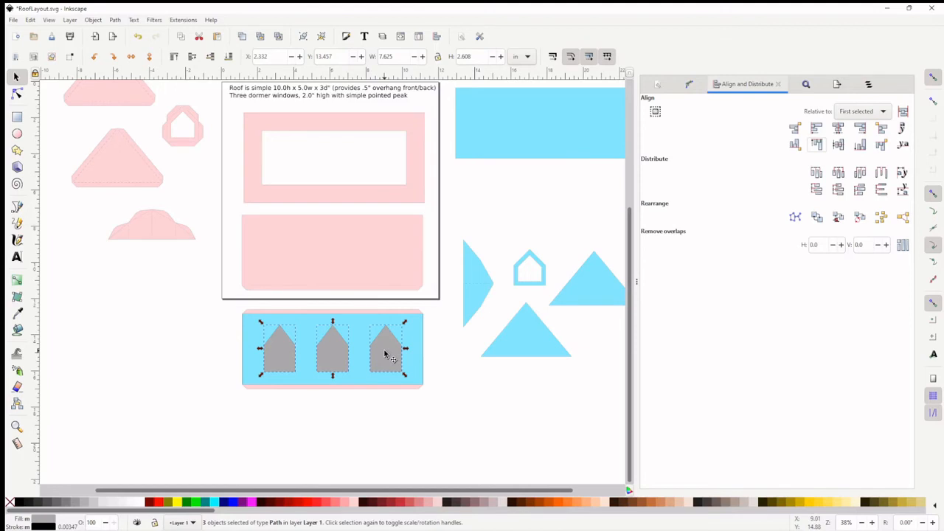
key(ctrl+k)
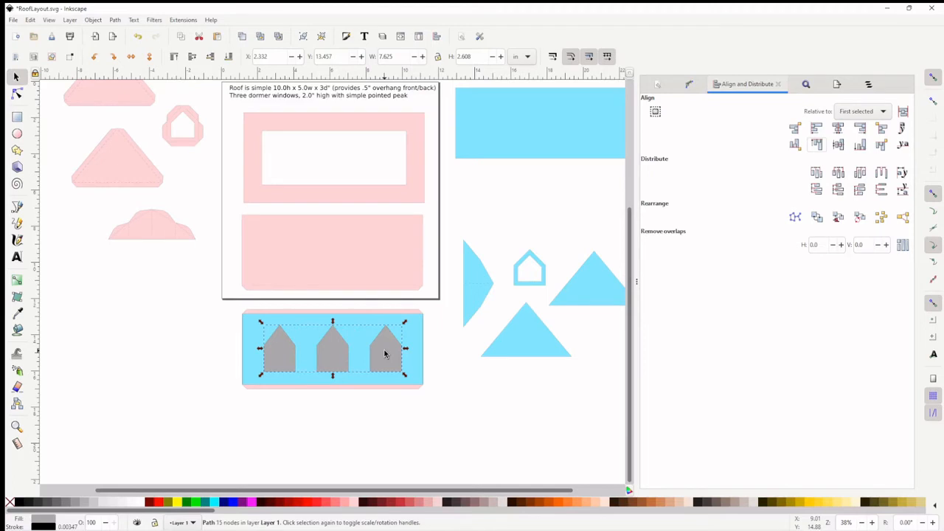
click(467, 375)
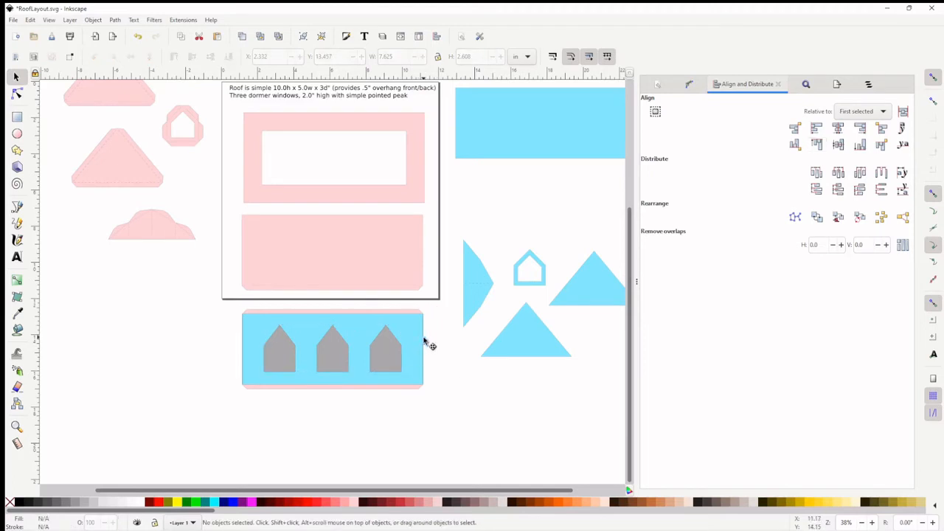
- Delete the two vertical guide lines at the ends of the blue panel
click(424, 343)
key(Escape)
click(244, 367)
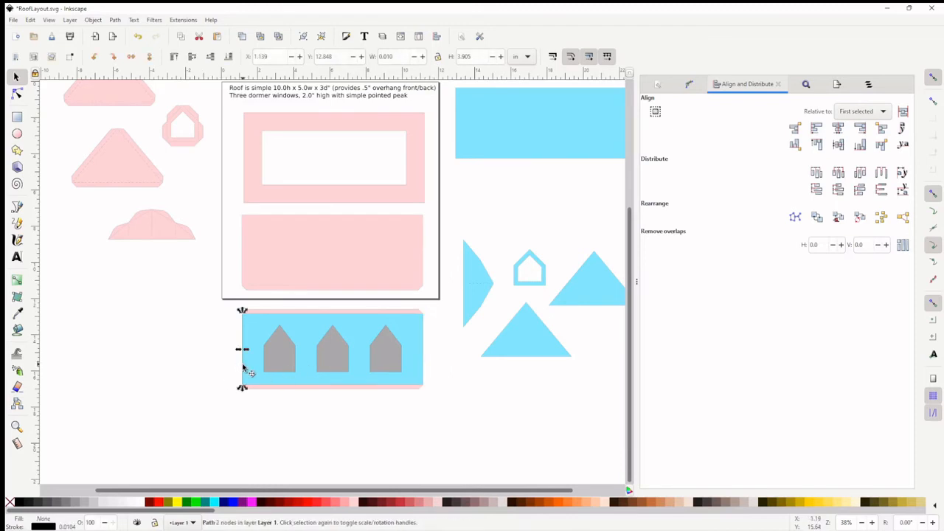
- Center the blue panel vertically on the combined dormer cutouts, using the cutouts as the first-selected reference
click(273, 346)
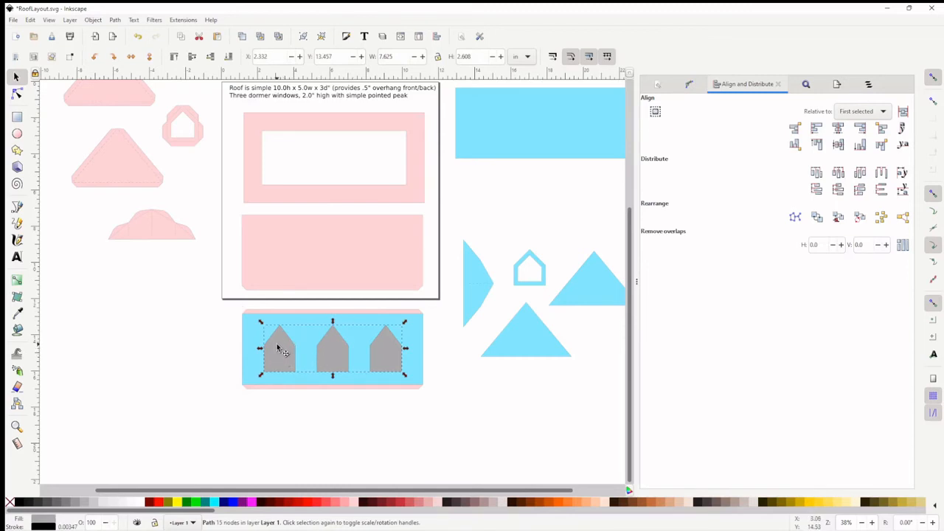
shift+click(252, 365)
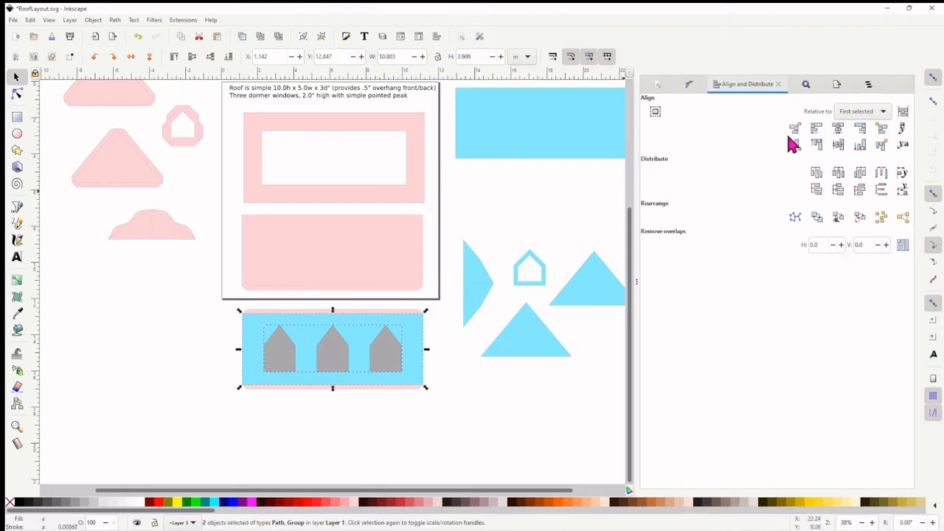
click(839, 146)
click(461, 413)
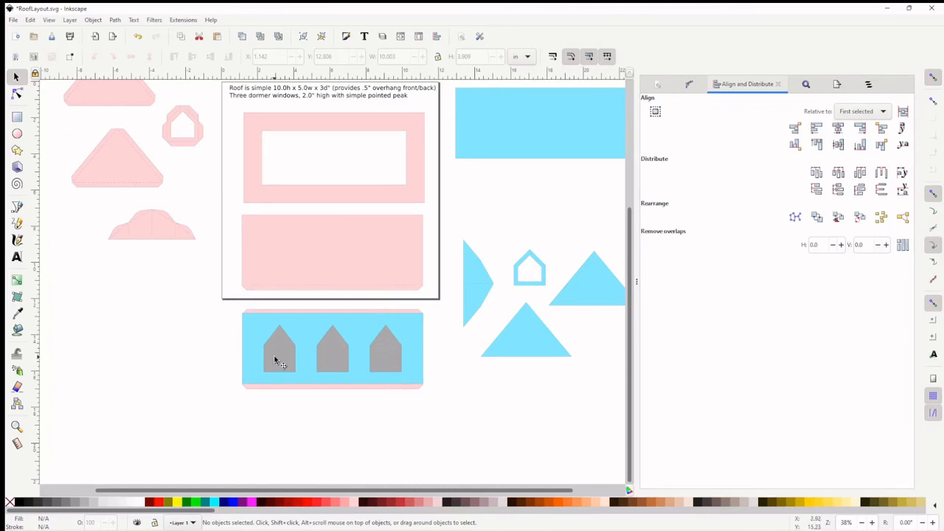
- Duplicate the combined dormer cutouts and try to subtract the copy from the blue panel with Difference
click(388, 355)
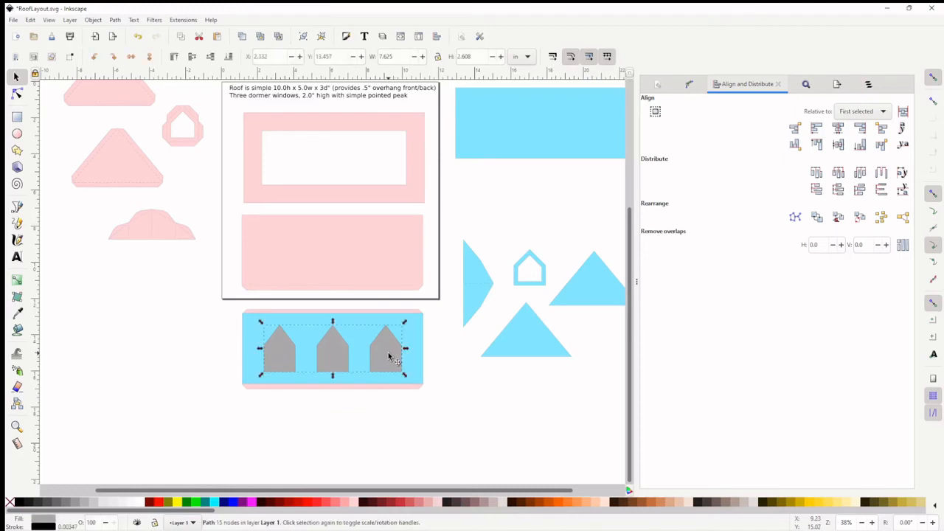
key(ctrl)
shift+click(413, 363)
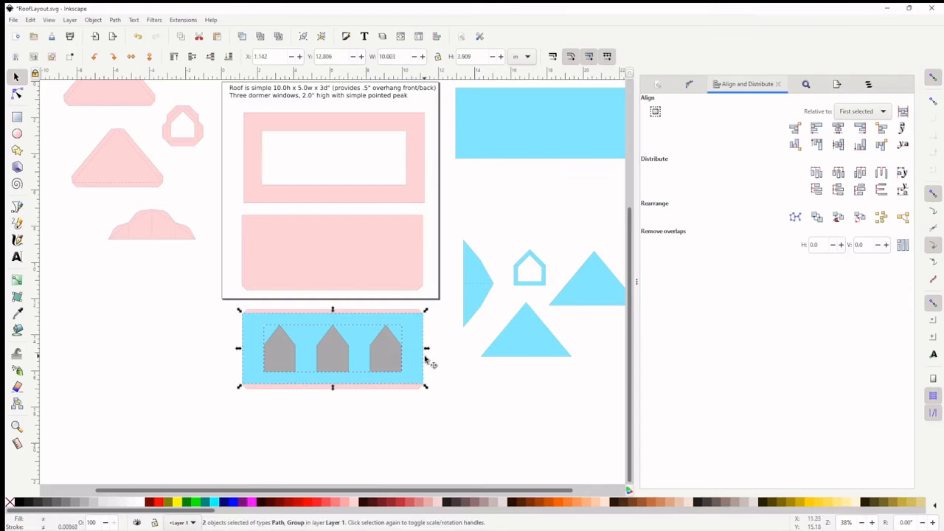
key(ctrl+minus)
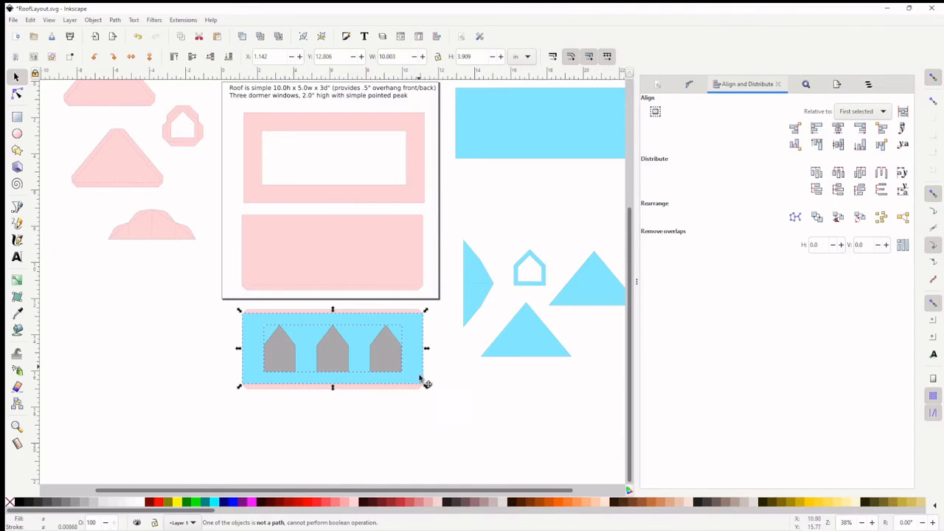
- Move the blue panel and the dormer copy off the pink panel, and undo the move
drag(424, 381, 472, 444)
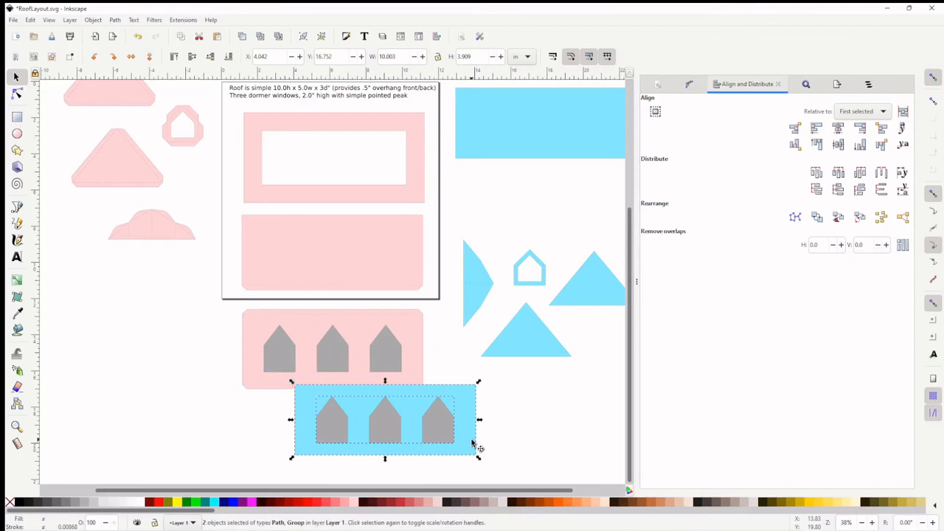
key(ctrl+z)
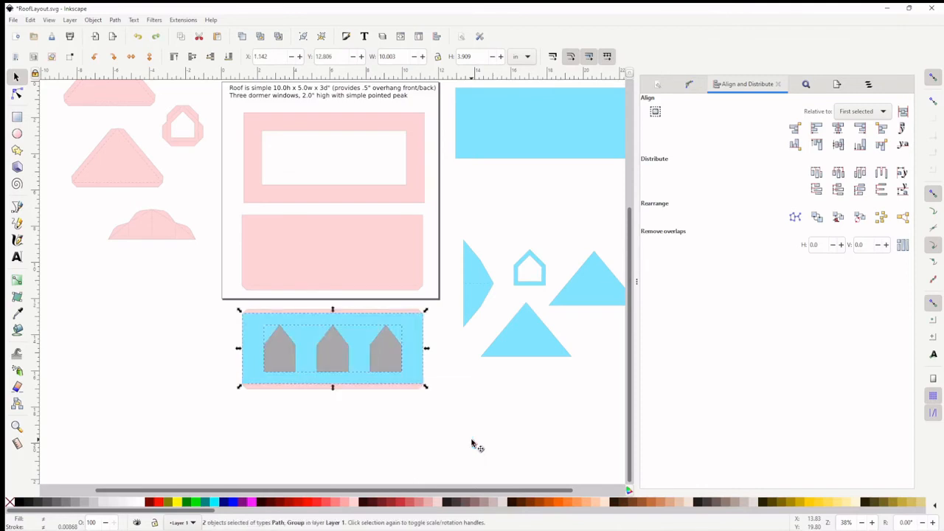
click(459, 402)
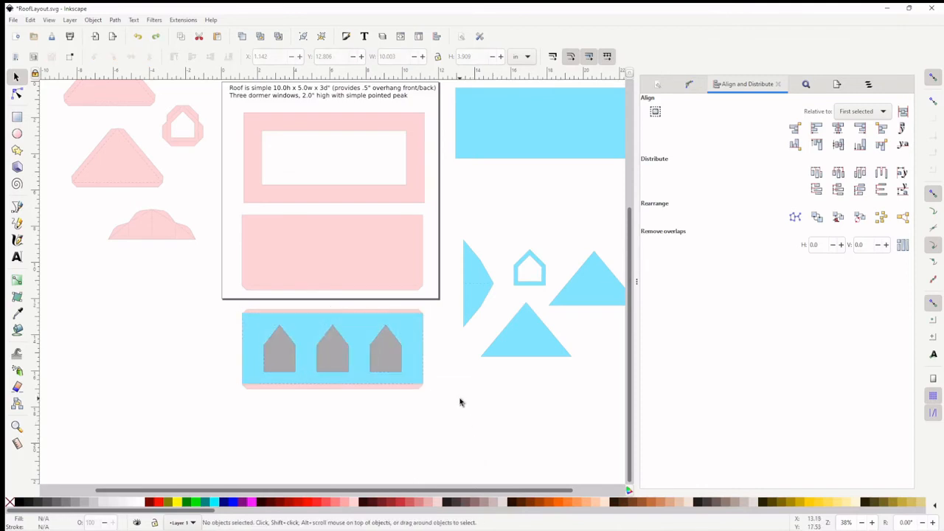
- Ungroup the blue panel that lies behind the dormer cutouts
click(414, 376)
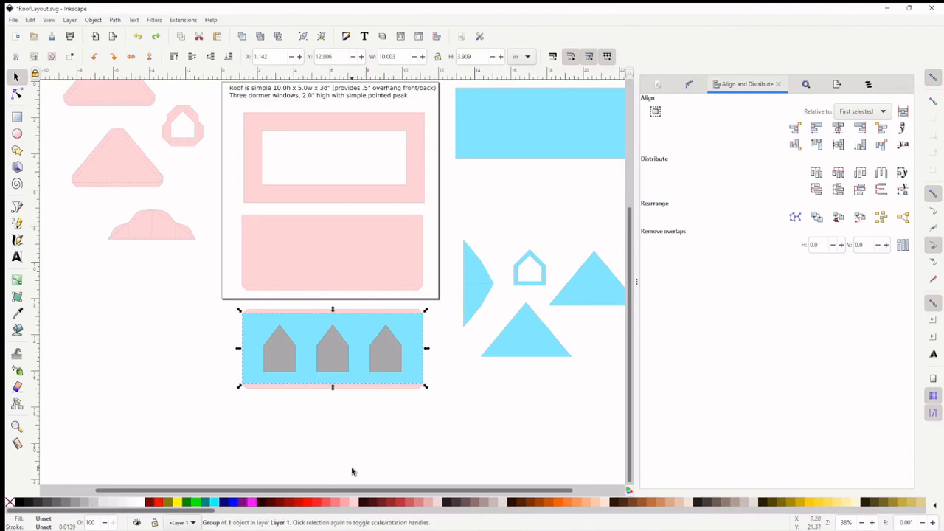
click(417, 374)
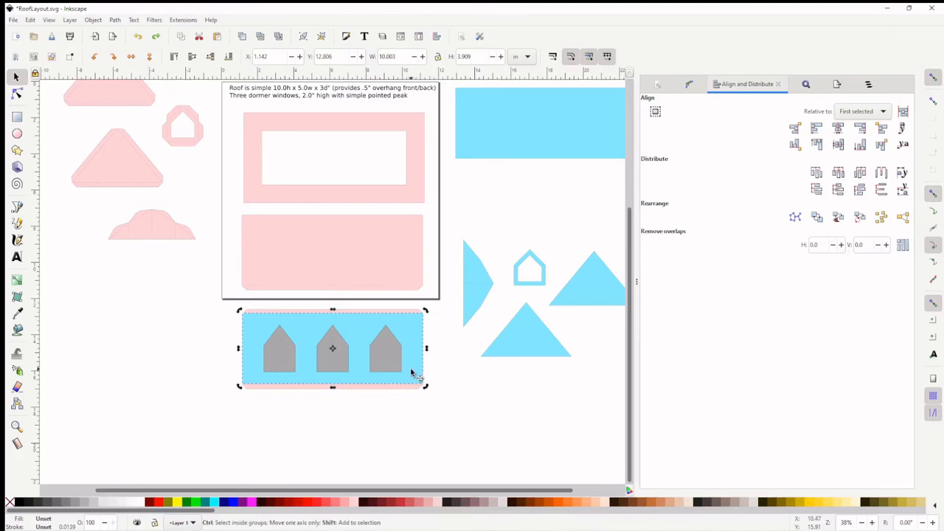
ctrl+click(411, 374)
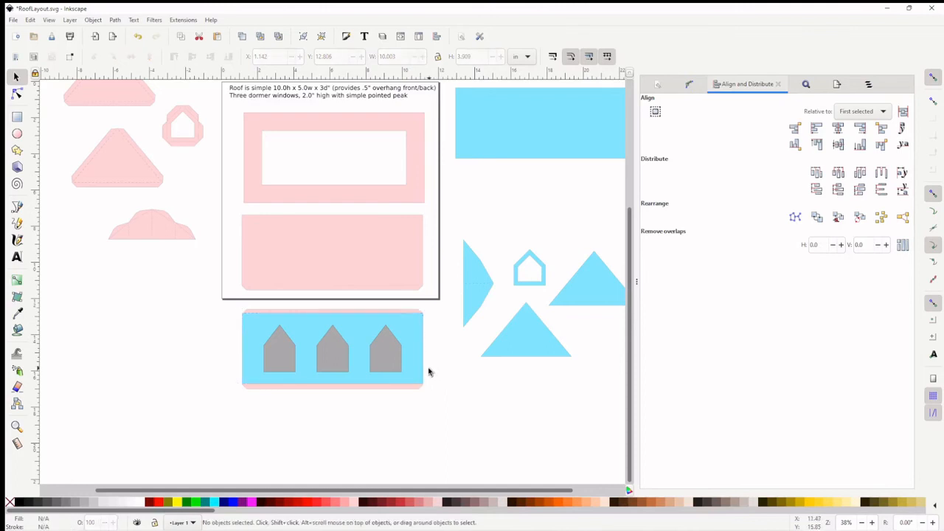
- Subtract the top copy of the combined dormer cutouts from the blue panel with Difference
click(413, 376)
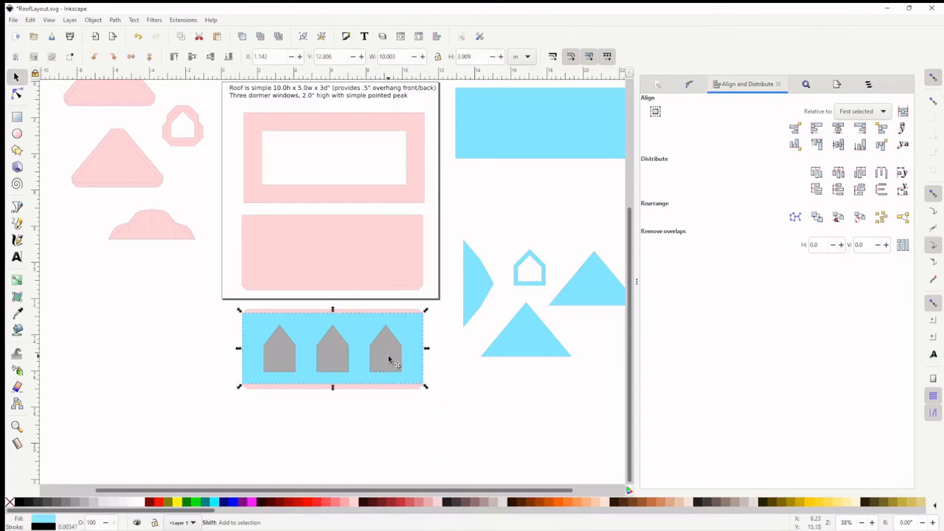
shift+click(387, 355)
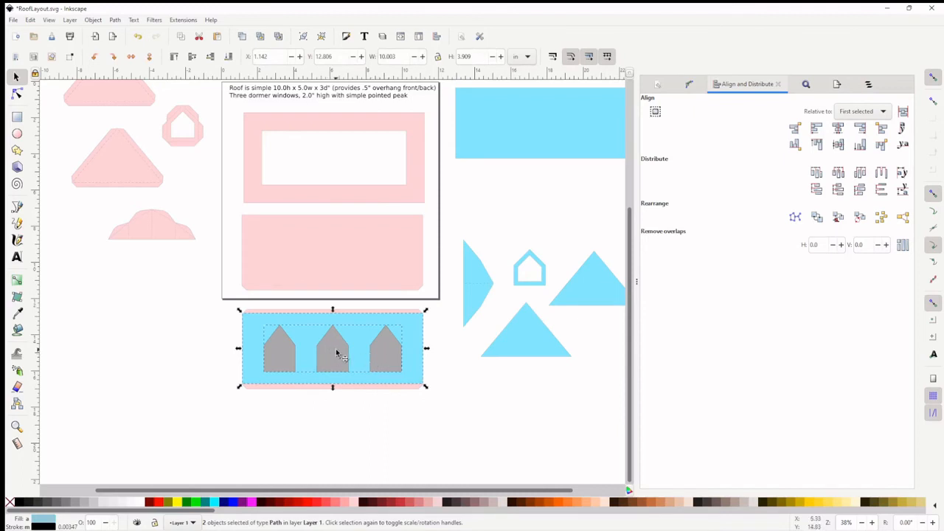
key(ctrl+minus)
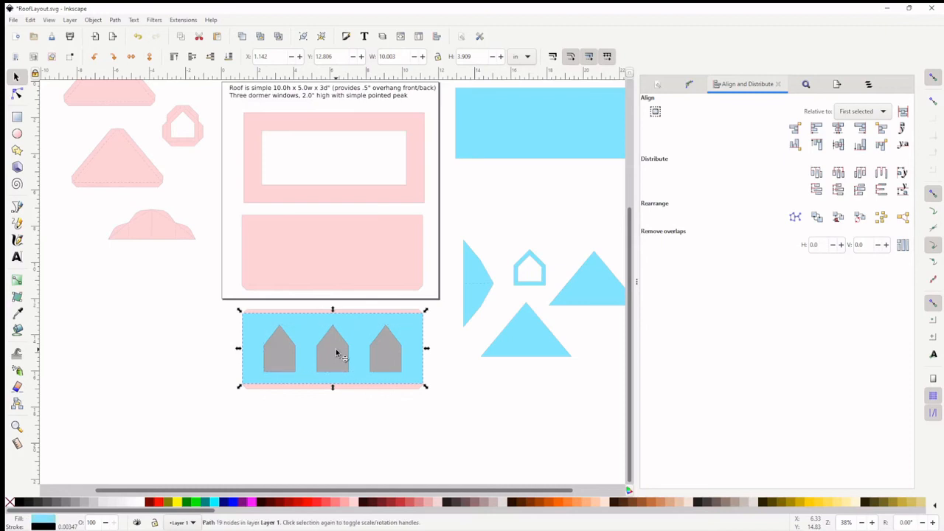
- Move the grey dormer cutouts and the cut blue panel apart to inspect the openings, and undo both moves
drag(398, 341, 220, 332)
drag(408, 337, 527, 395)
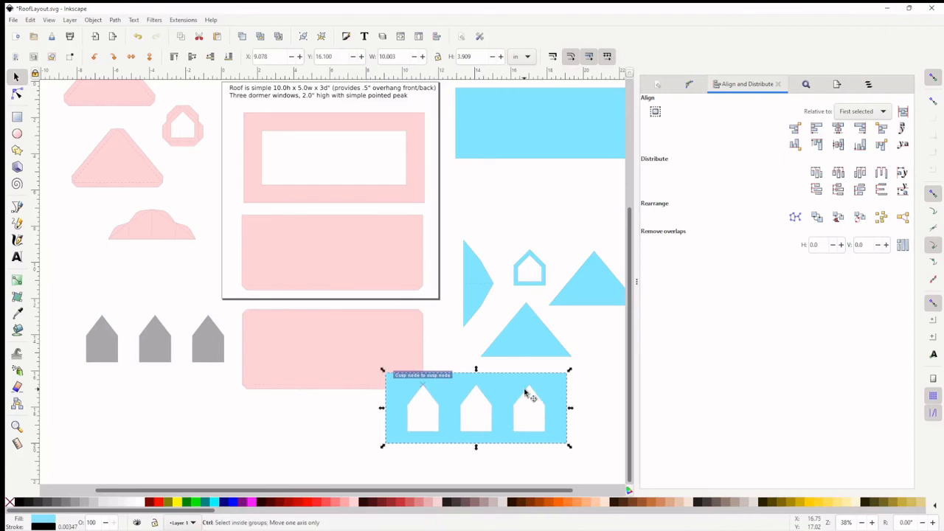
key(ctrl+z)
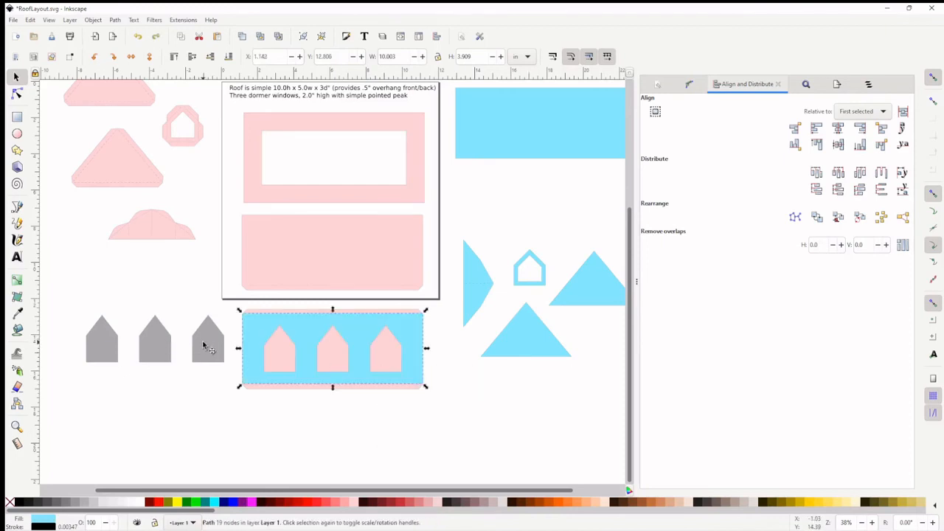
key(ctrl+z)
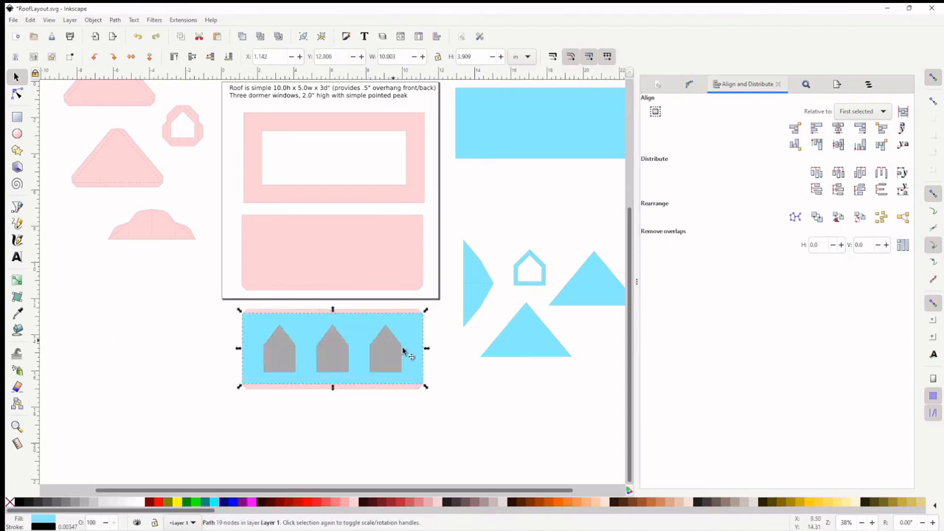
- Move the cut blue panel off the pink panel to the empty area below the blue triangles, and ungroup the pink panel
drag(400, 347, 563, 381)
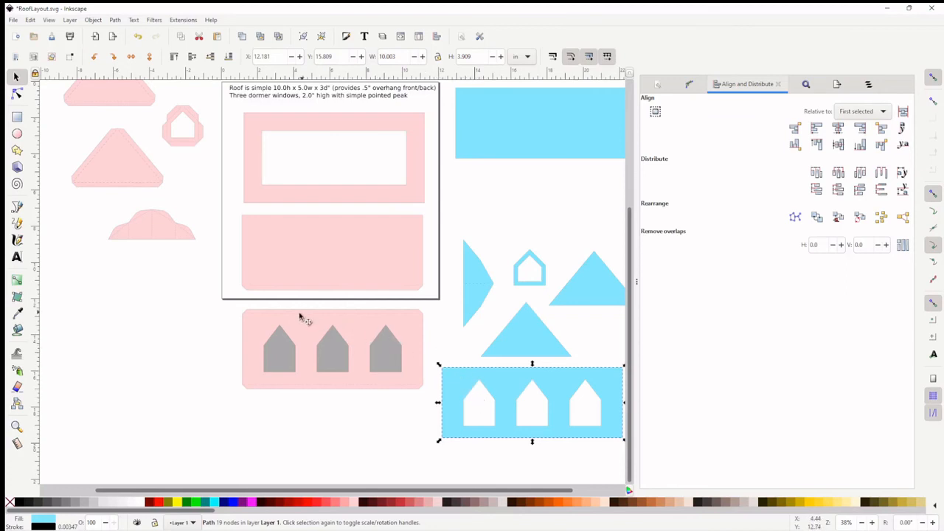
click(280, 326)
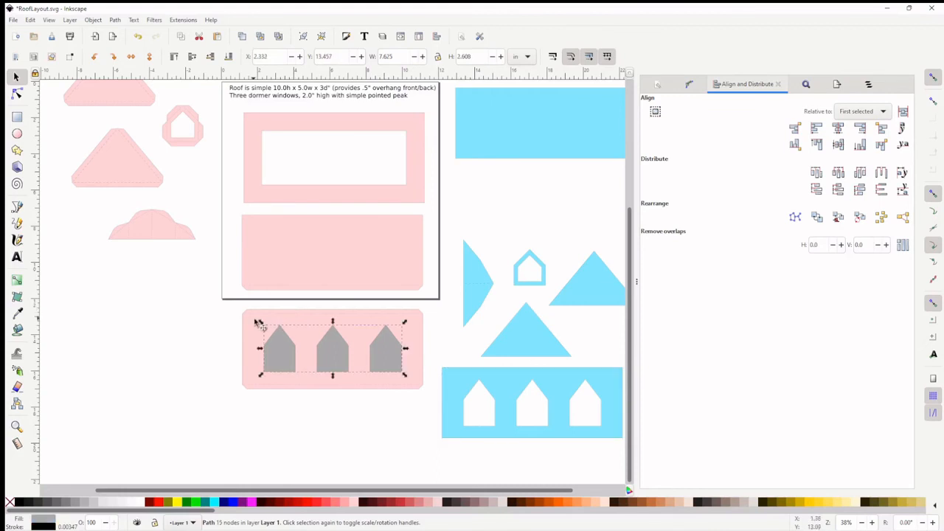
click(252, 324)
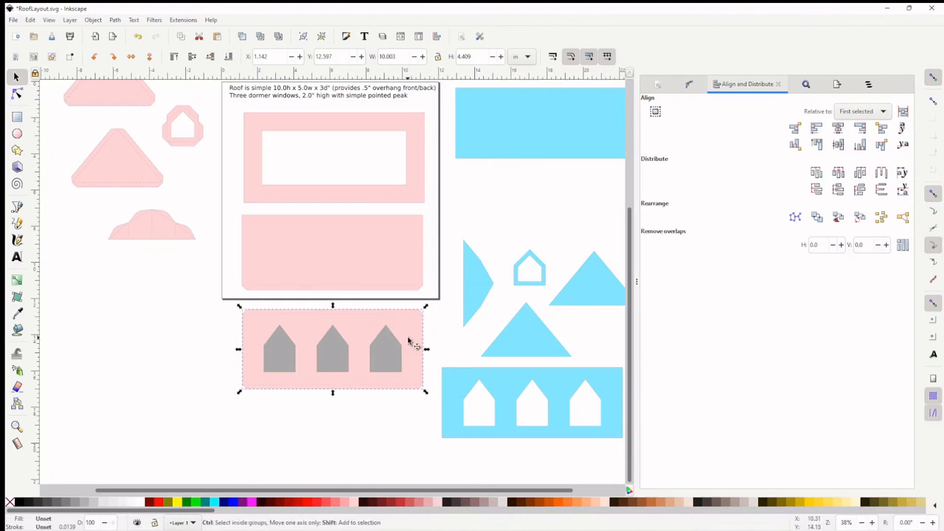
click(145, 353)
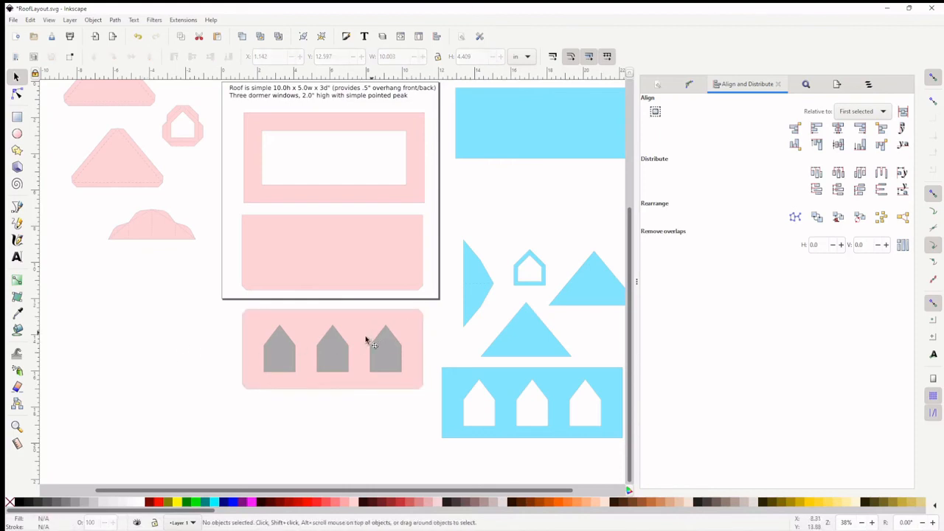
click(260, 317)
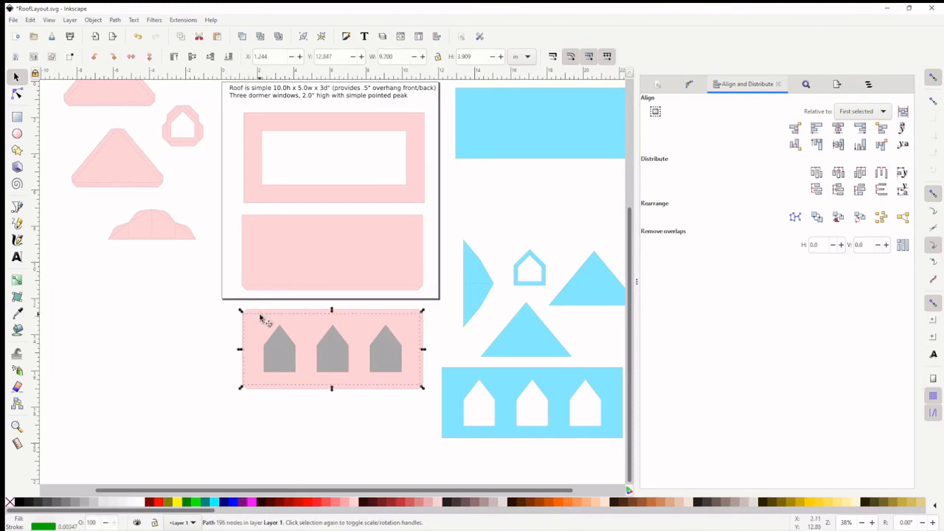
- Subtract the grey dormer cutouts from the ungrouped pink panel shape with Difference
click(277, 393)
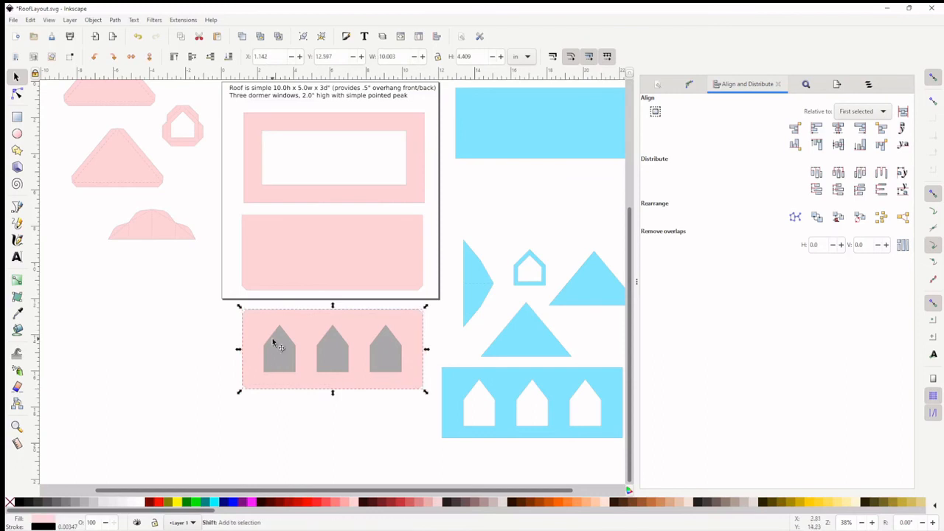
shift+click(277, 353)
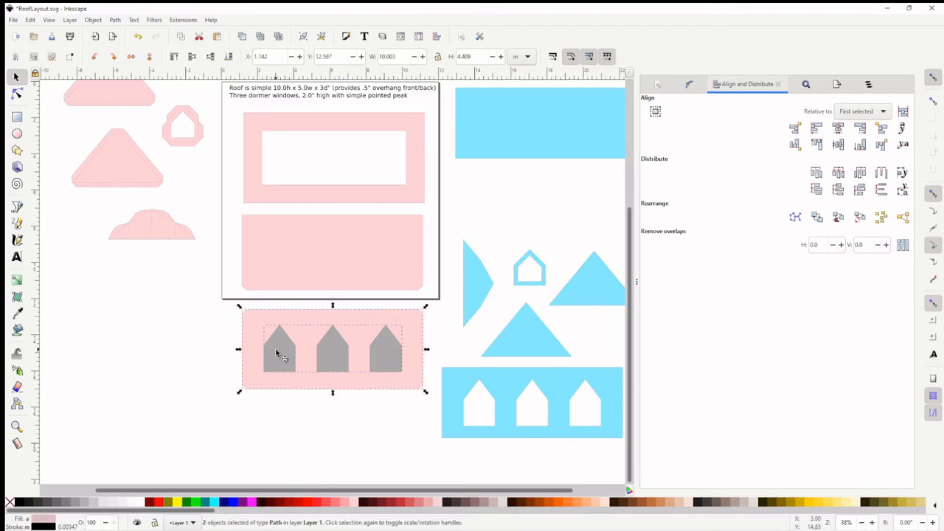
key(ctrl+minus)
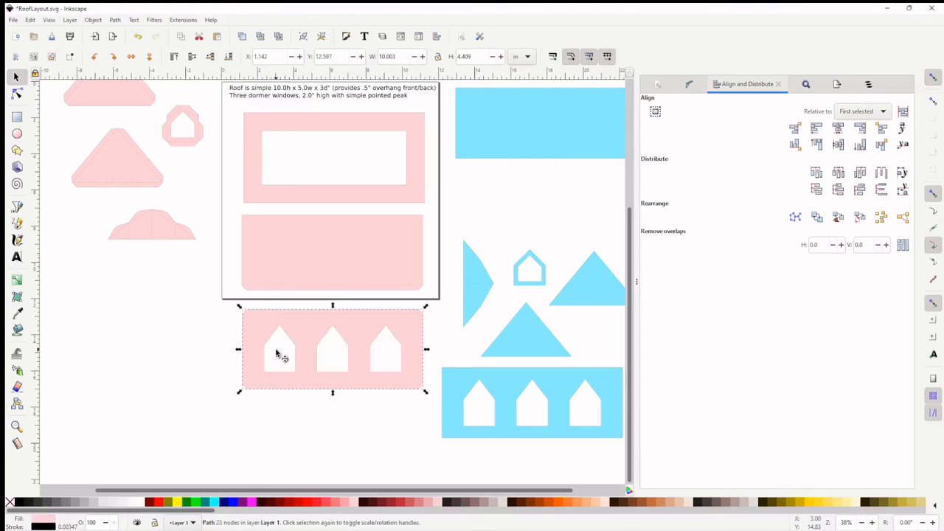
click(352, 455)
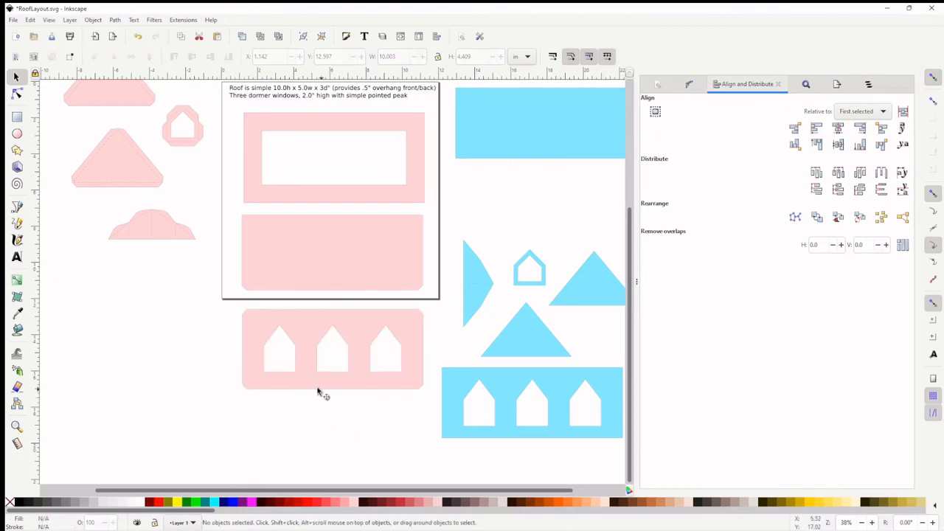
- Combine the cut pink panel with its dashed score lines and fill the result with the pink sampled from the panel above
drag(213, 309, 431, 401)
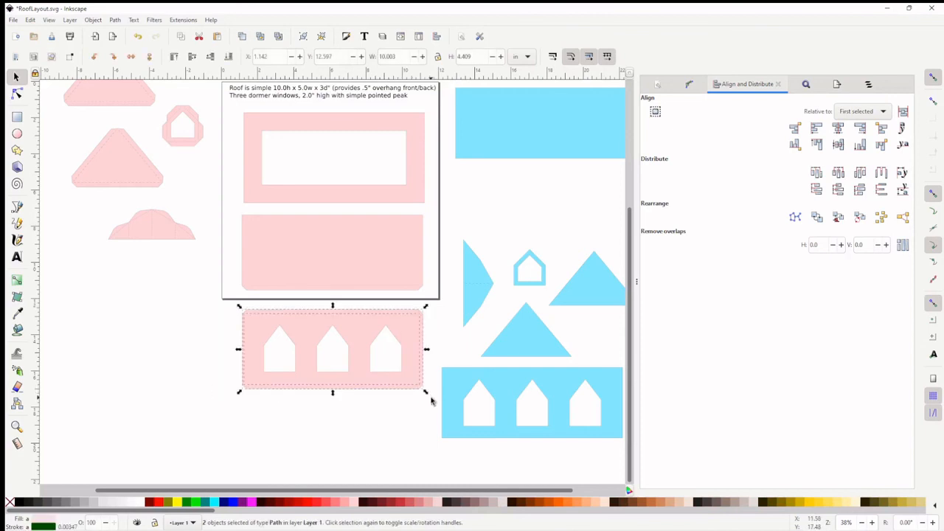
key(ctrl)
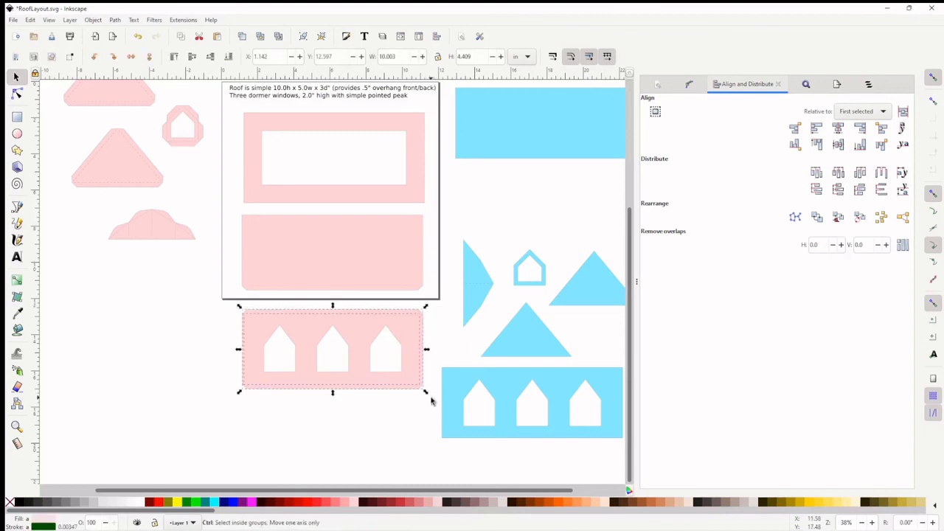
key(ctrl+k)
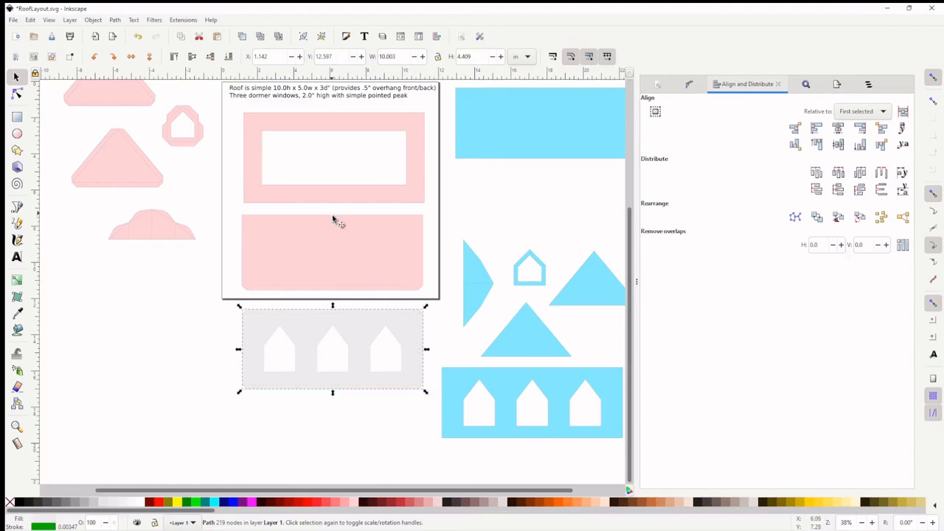
key(d)
click(343, 258)
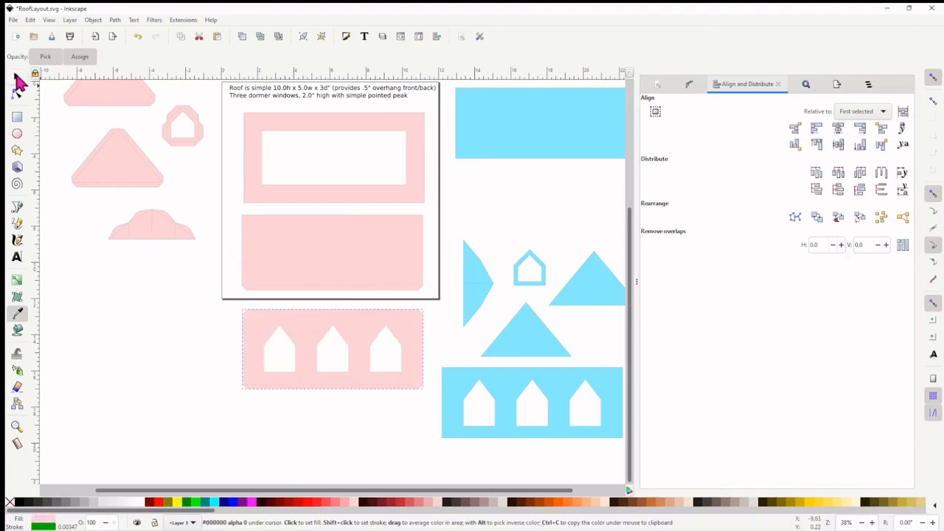
click(16, 76)
click(312, 444)
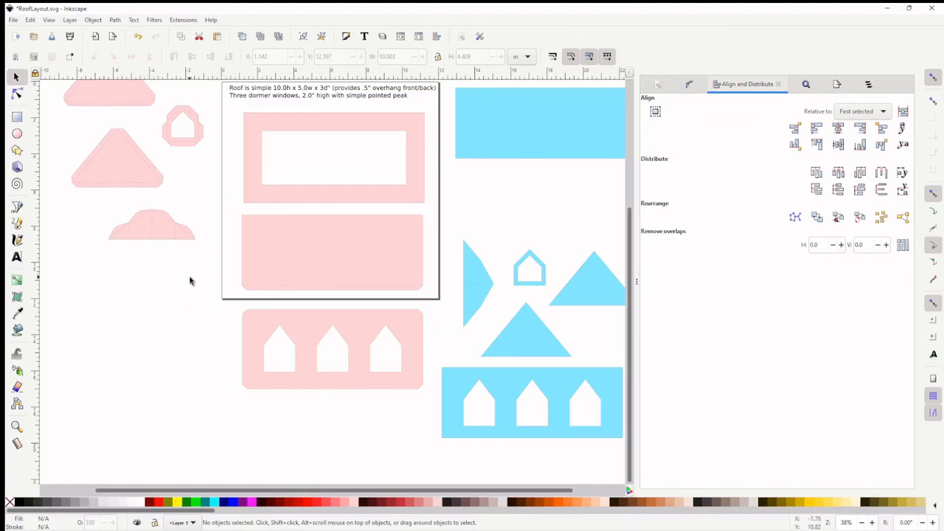
- Duplicate the pink dormer window frame twice, placing one copy above and one below the original
scroll(191, 259, up, 3)
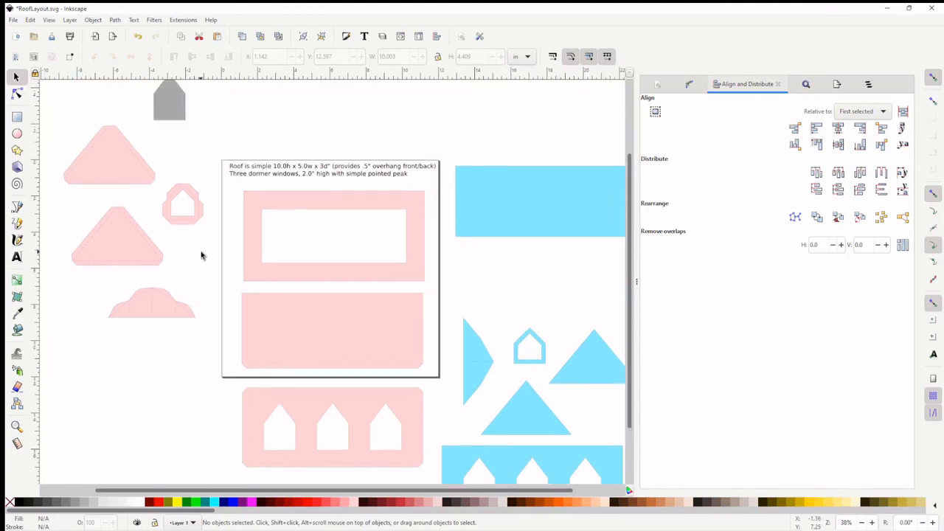
click(196, 224)
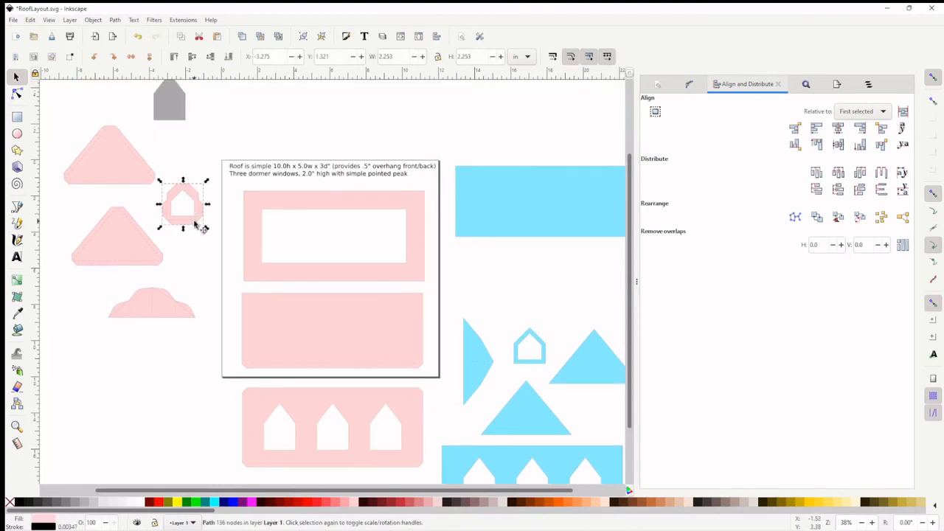
drag(195, 222, 208, 275)
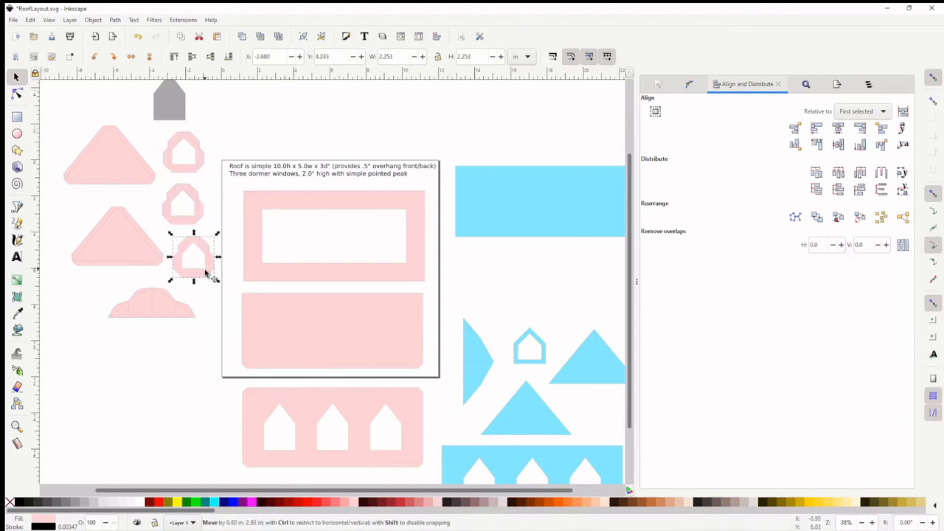
- Duplicate the pink tabbed dormer roof piece twice and stack the copies below the original
click(164, 317)
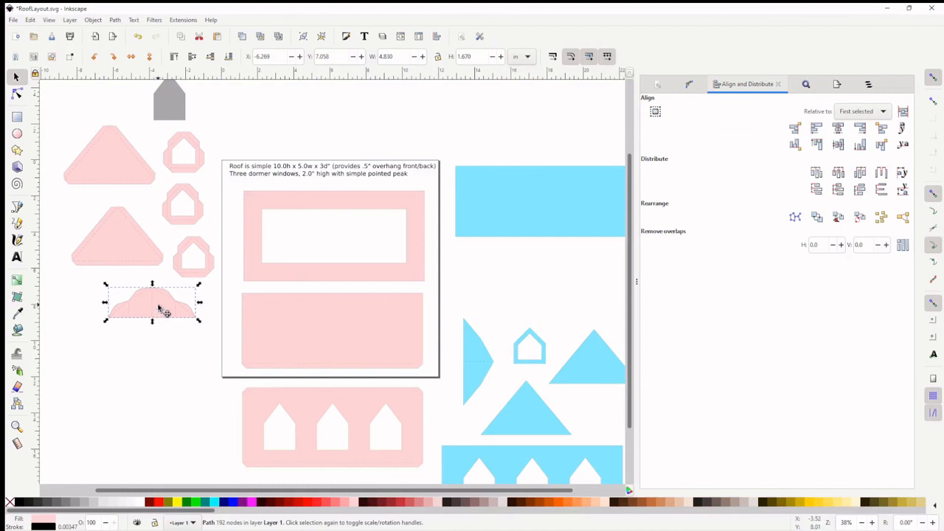
key(ctrl+d)
drag(160, 310, 151, 376)
key(ctrl+d)
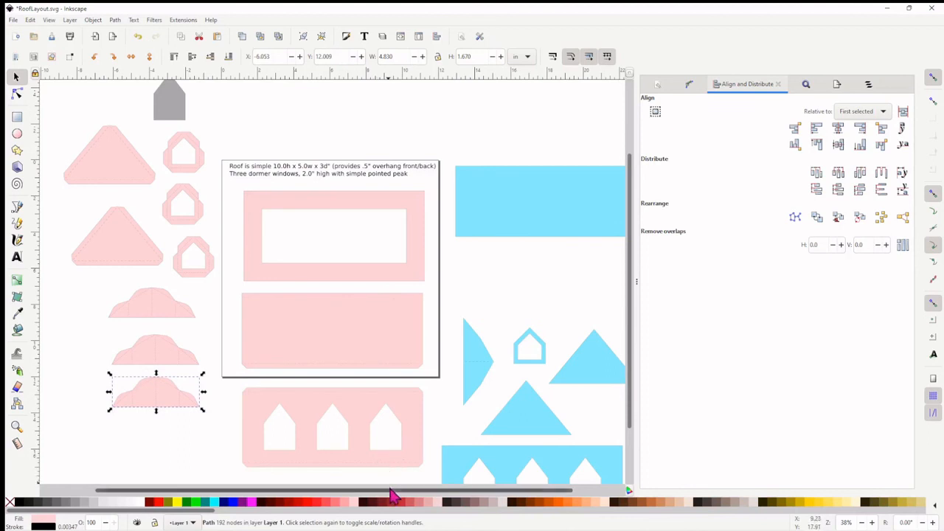
- Duplicate the blue dormer roof piece and blue window frame together and place the copies just below the uncut blue panel
drag(392, 491, 446, 464)
scroll(472, 347, down, 3)
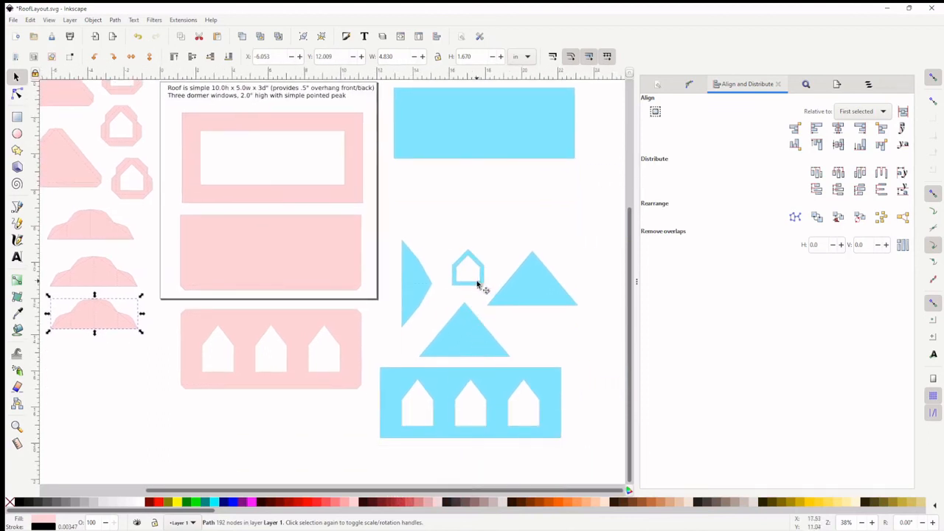
click(477, 283)
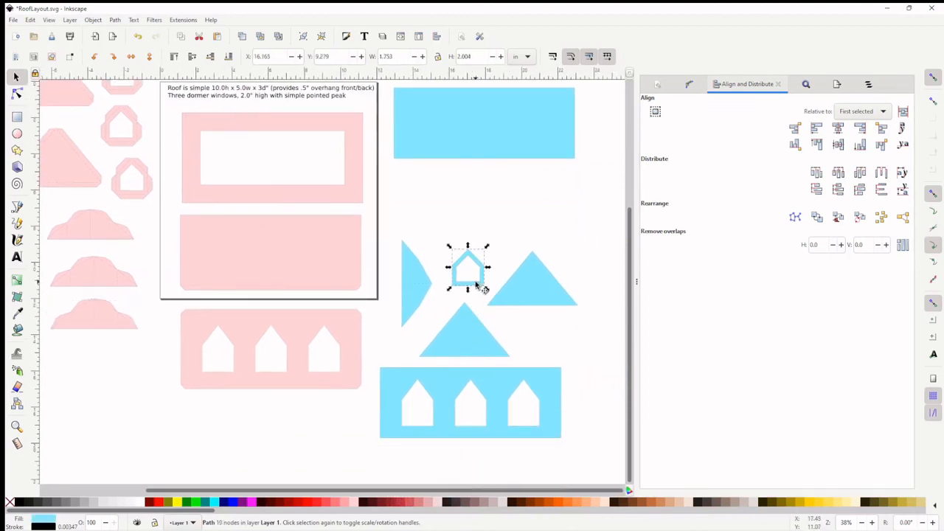
click(420, 300)
shift+click(457, 280)
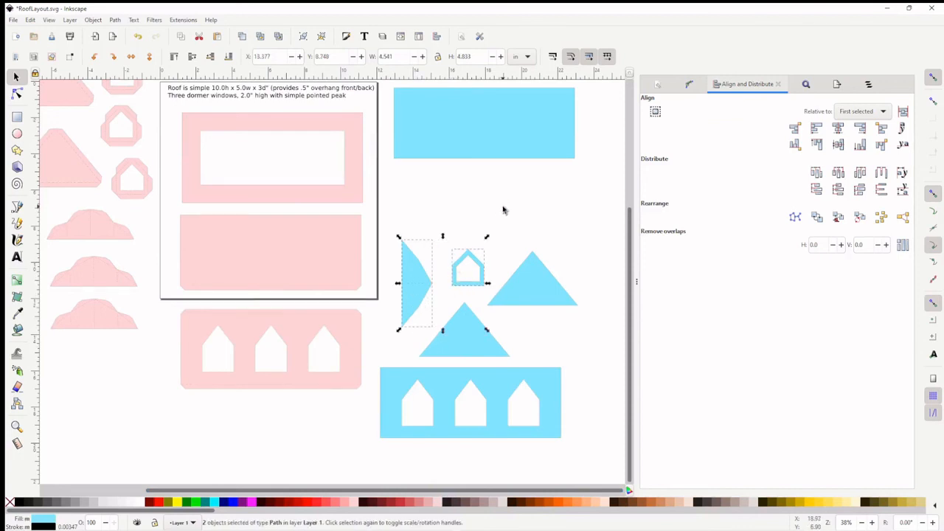
key(ctrl+d)
drag(478, 263, 495, 196)
drag(443, 216, 444, 204)
- Make a third copy of the blue window frame and of the blue dormer roof piece, placed beside the existing copies
click(483, 276)
key(ctrl+d)
drag(483, 277, 567, 214)
click(416, 287)
key(ctrl+d)
drag(416, 287, 600, 234)
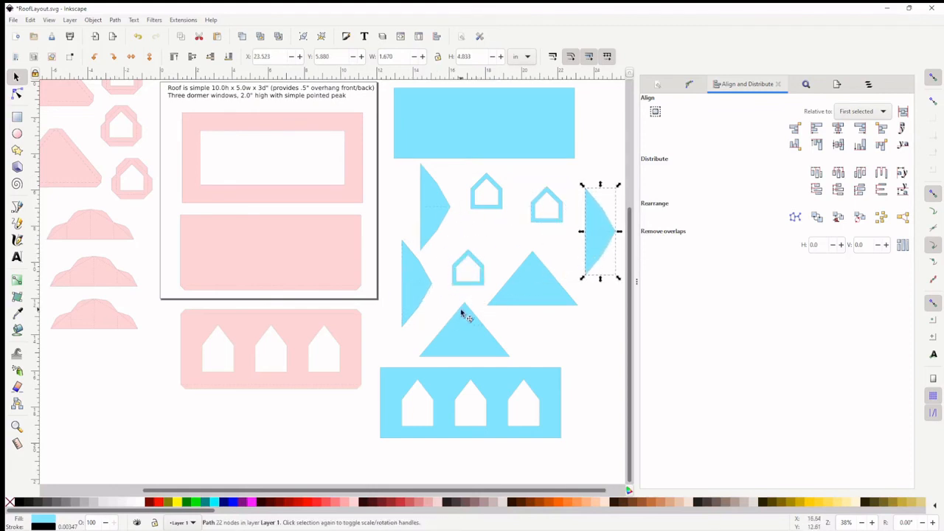
- Delete the roof description text on the page and the leftover grey dormer shape above the pink pieces
scroll(448, 313, up, 4)
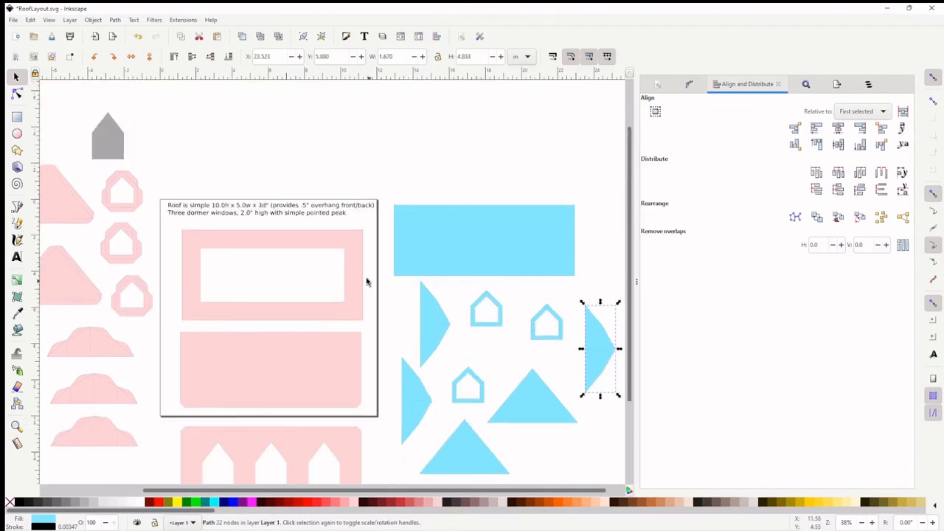
scroll(360, 269, down, 1)
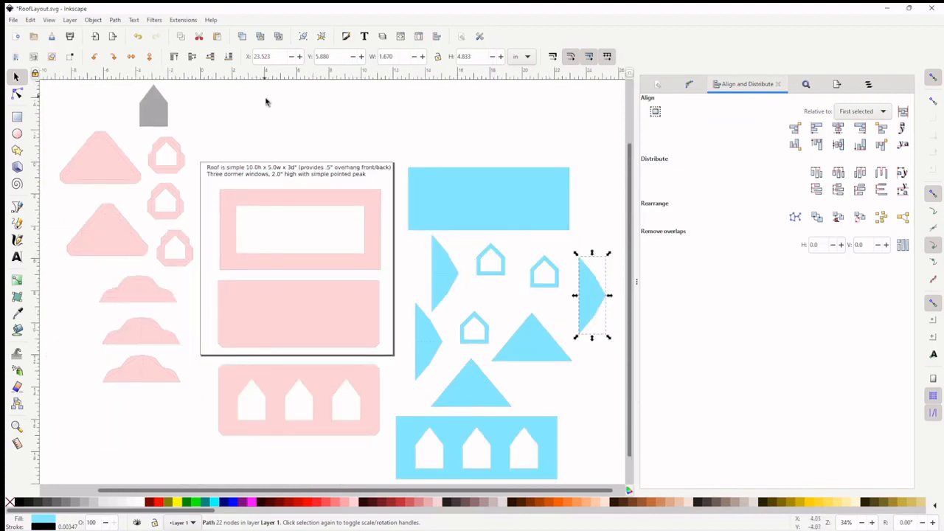
click(150, 106)
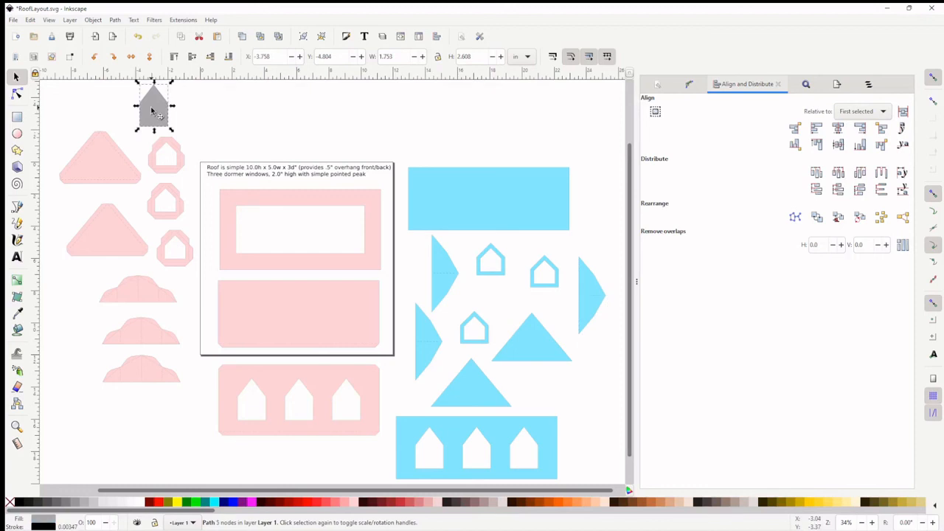
click(281, 174)
click(287, 177)
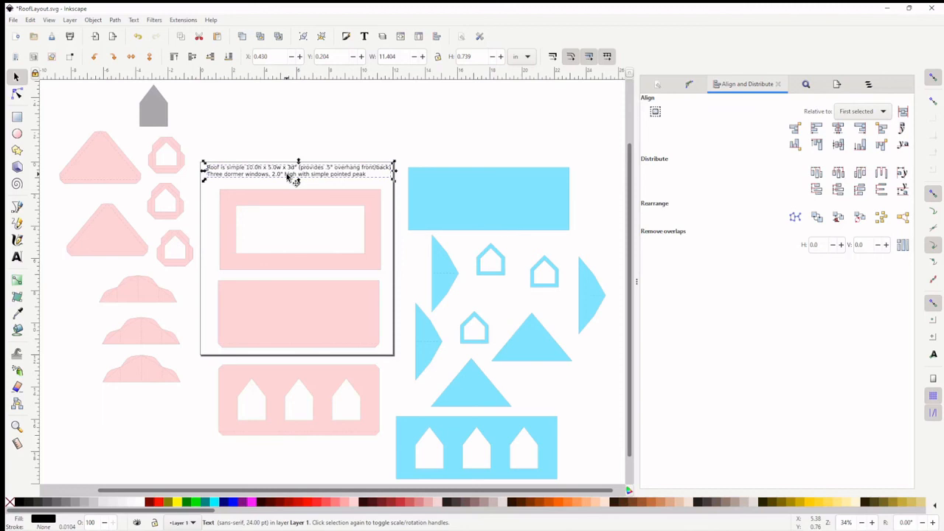
key(Delete)
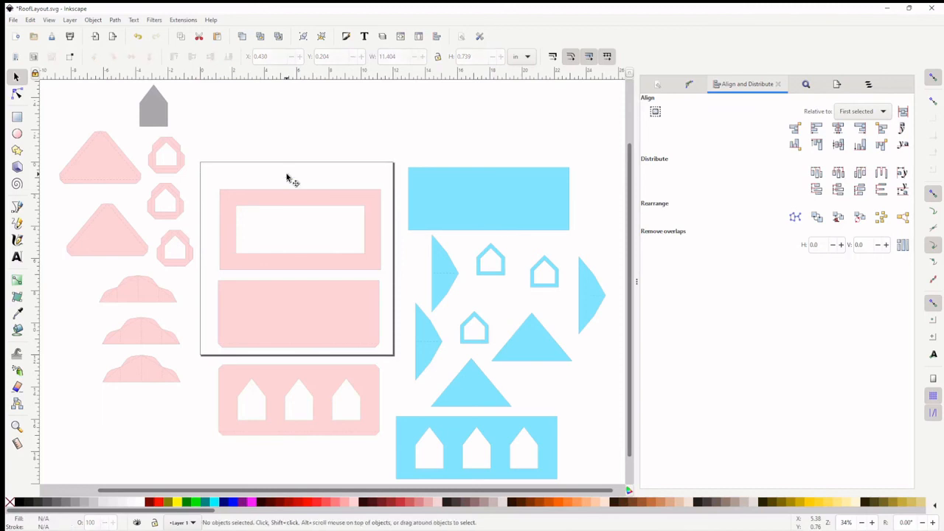
click(154, 118)
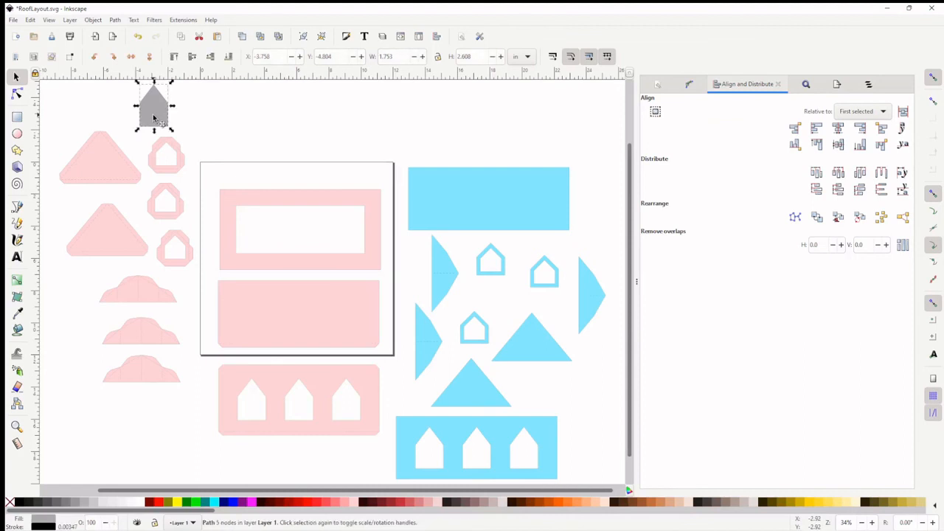
key(Delete)
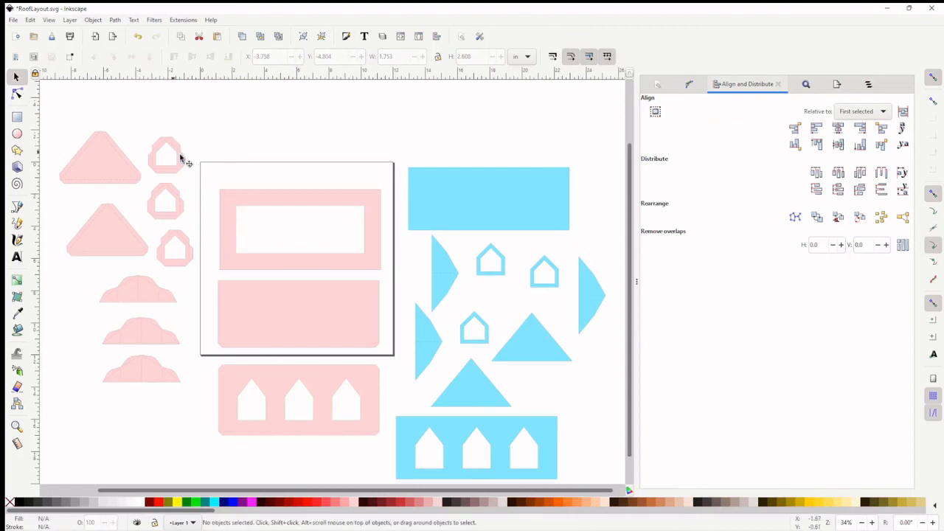